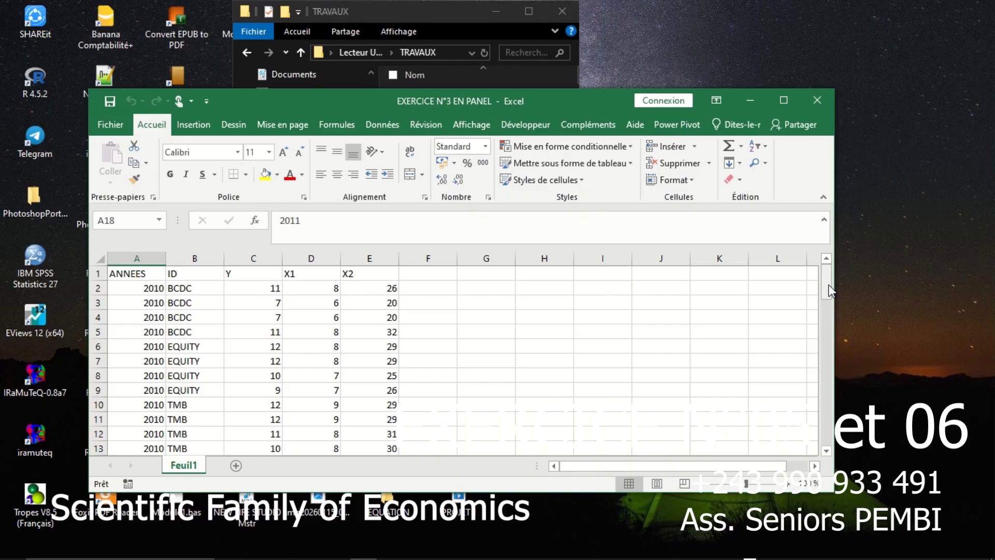
Review the panel data in EXERCICE N°3 EN PANEL, looking at the Y and X1 columns
mouse_move(829, 290)
left_mouse_down()
mouse_move(846, 436)
mouse_move(835, 273)
left_mouse_up()
left_click(256, 275)
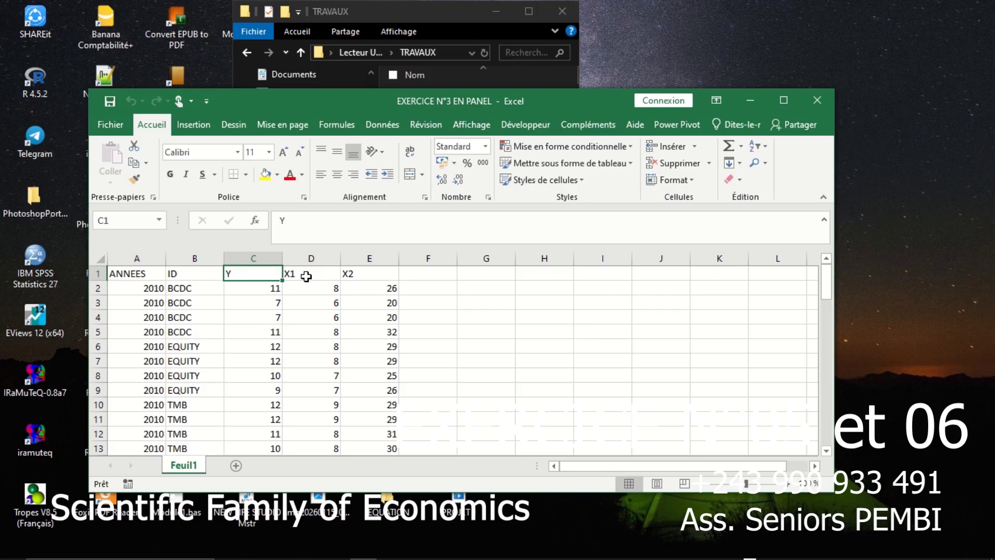
left_click(307, 276)
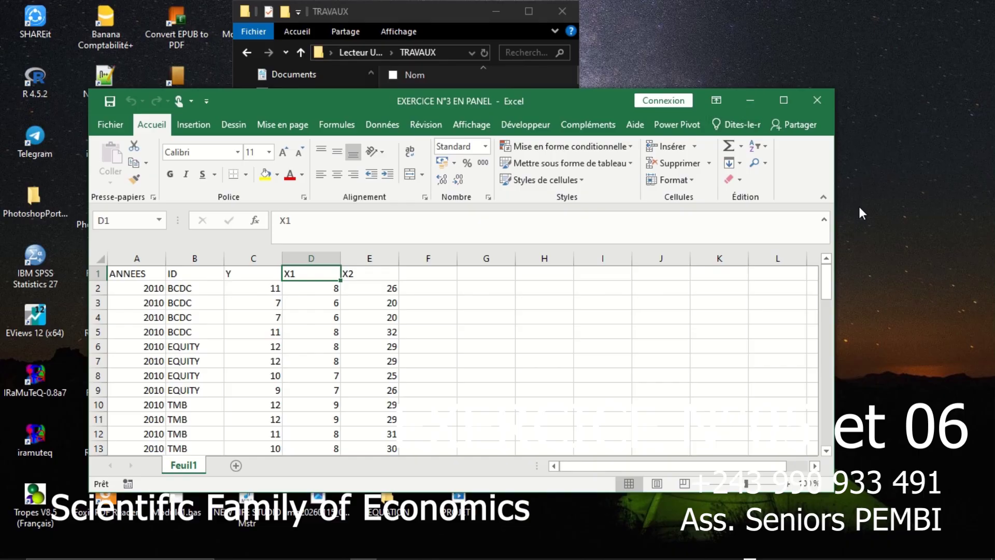
Put the Excel exercise workbook away, switch to EViews and close the open TEST5 workfile
left_click(747, 101)
mouse_move(750, 557)
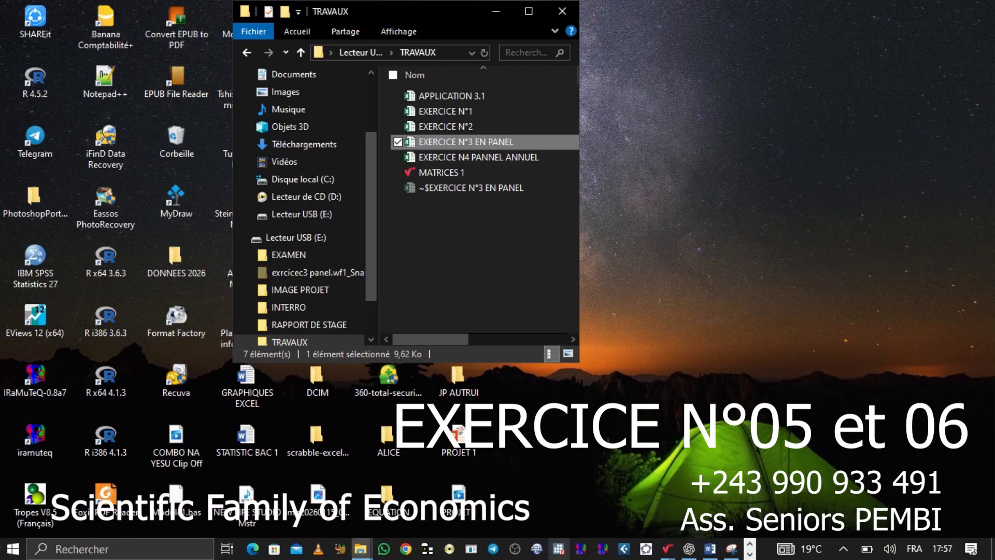
left_click(750, 553)
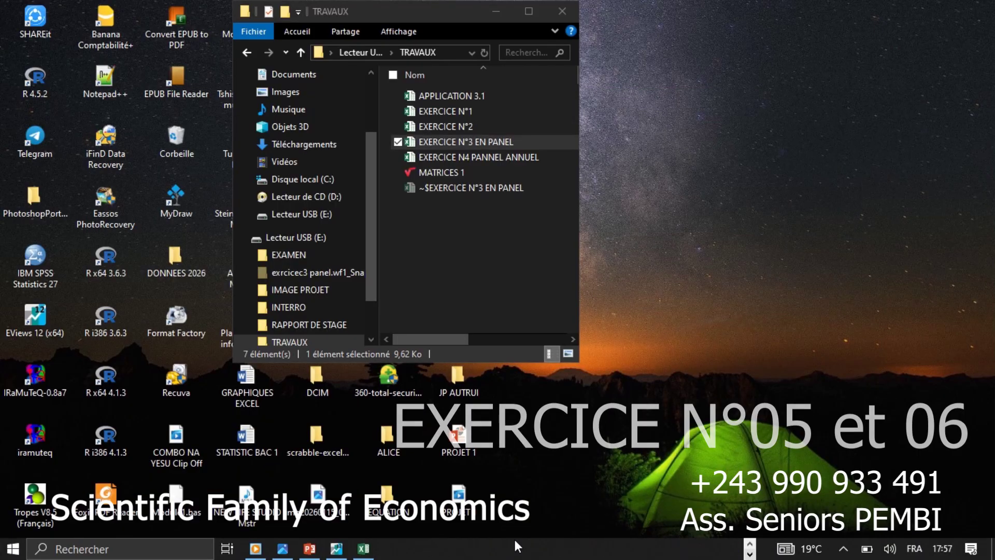
left_click(364, 549)
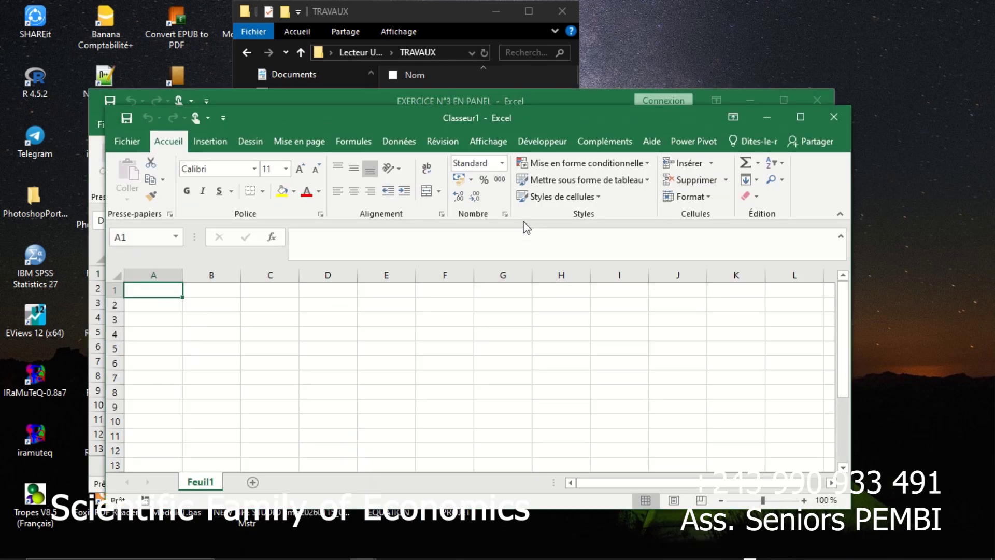
left_click(596, 96)
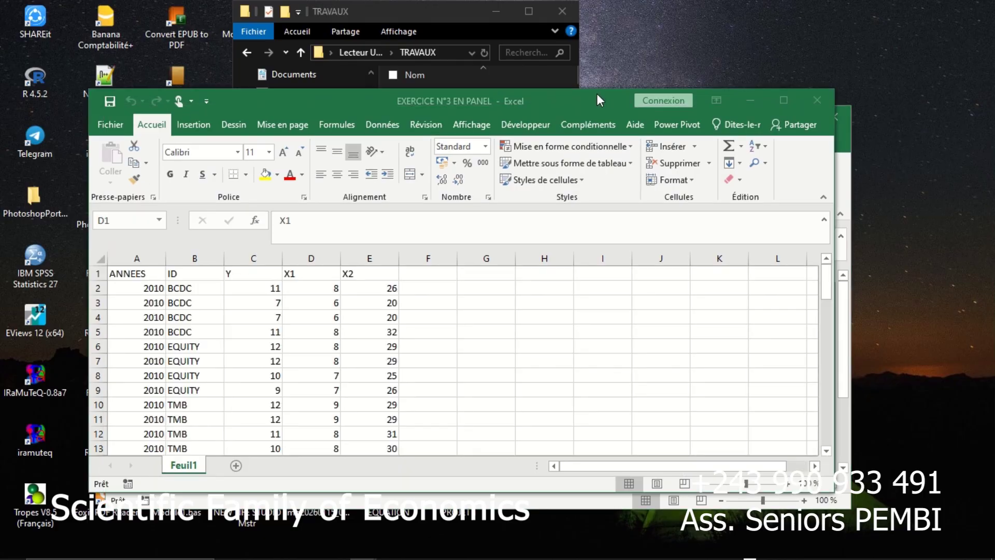
left_click(805, 96)
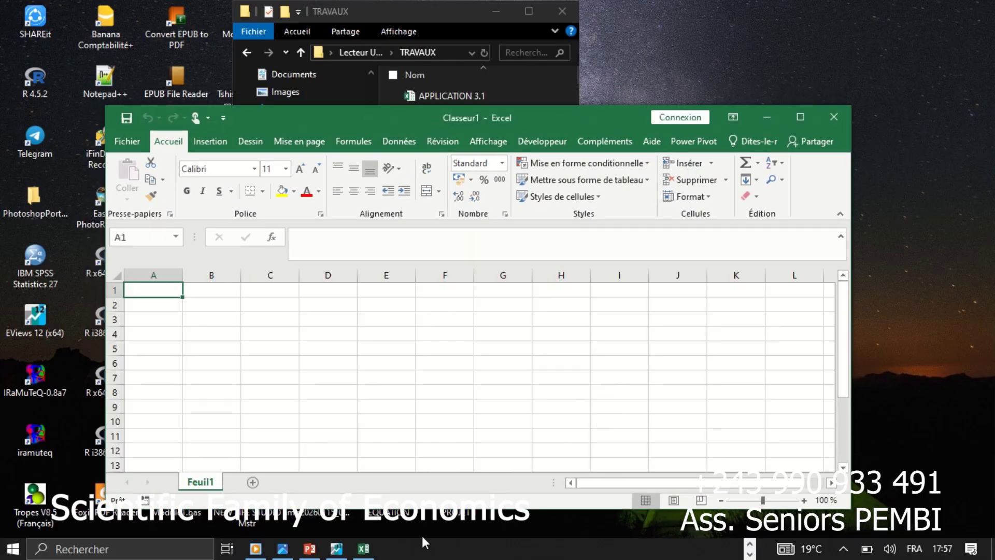
mouse_move(338, 553)
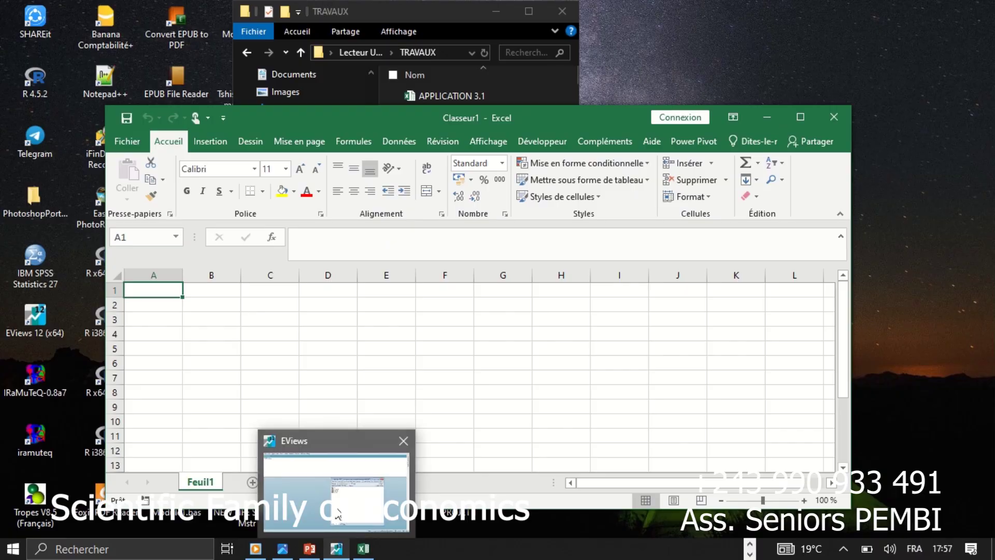
left_click(330, 466)
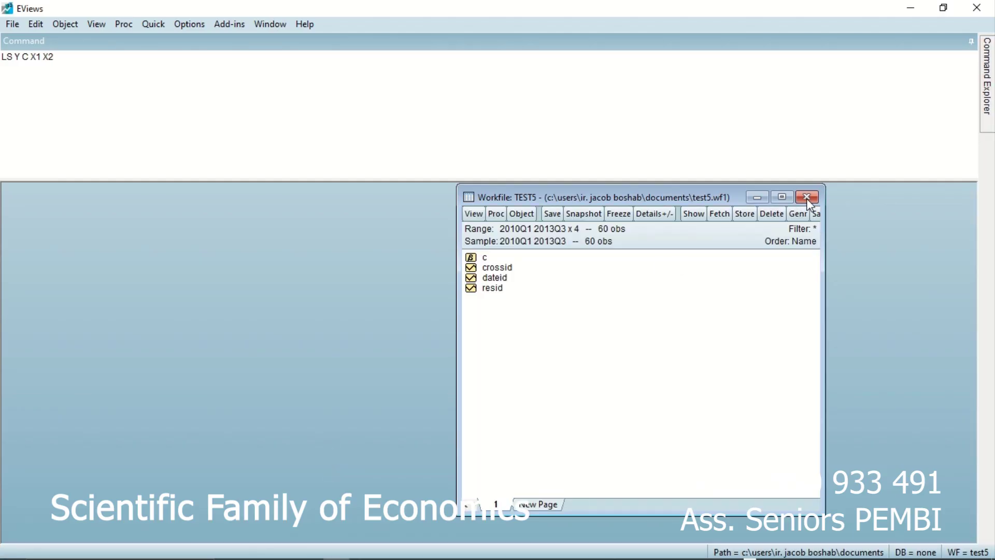
left_click(806, 197)
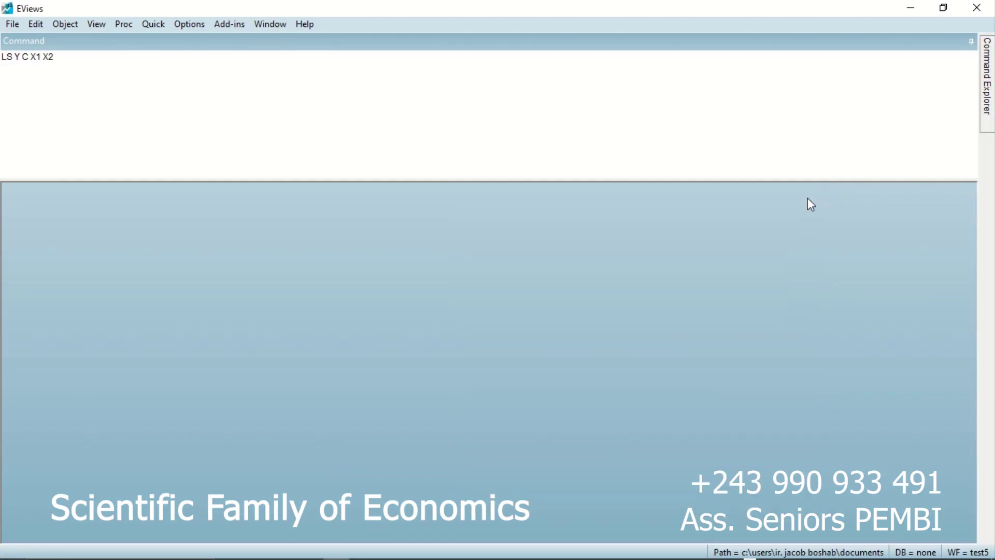
left_click(12, 31)
mouse_move(17, 36)
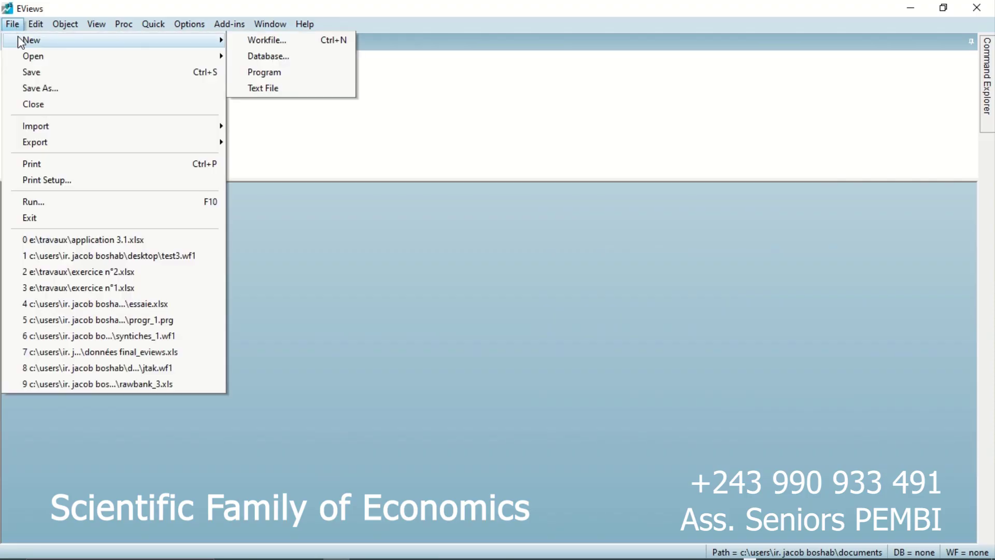
key("Escape")
key("Escape")
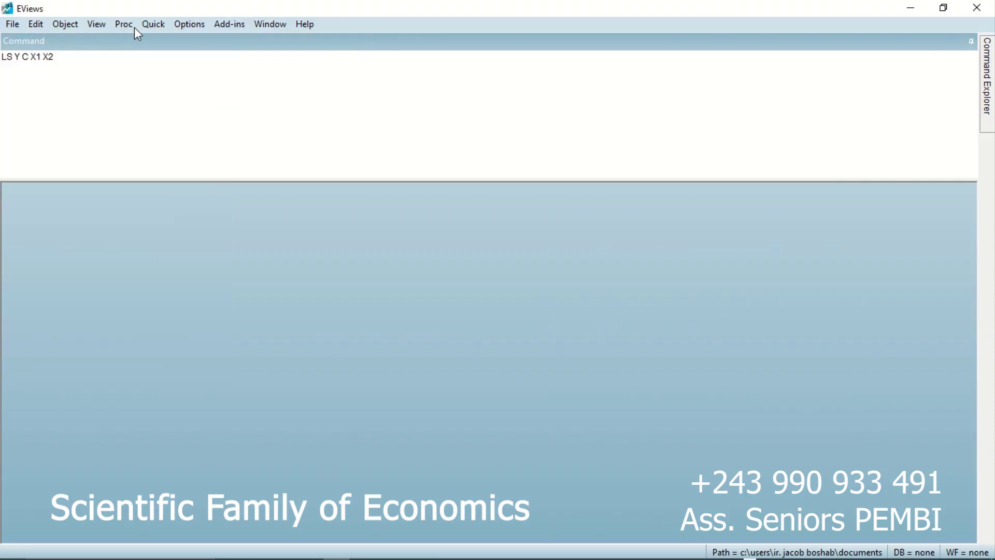
Start a new workfile with the Balanced Panel structure and Quarterly frequency
left_click(19, 20)
left_click(20, 21)
left_click(19, 21)
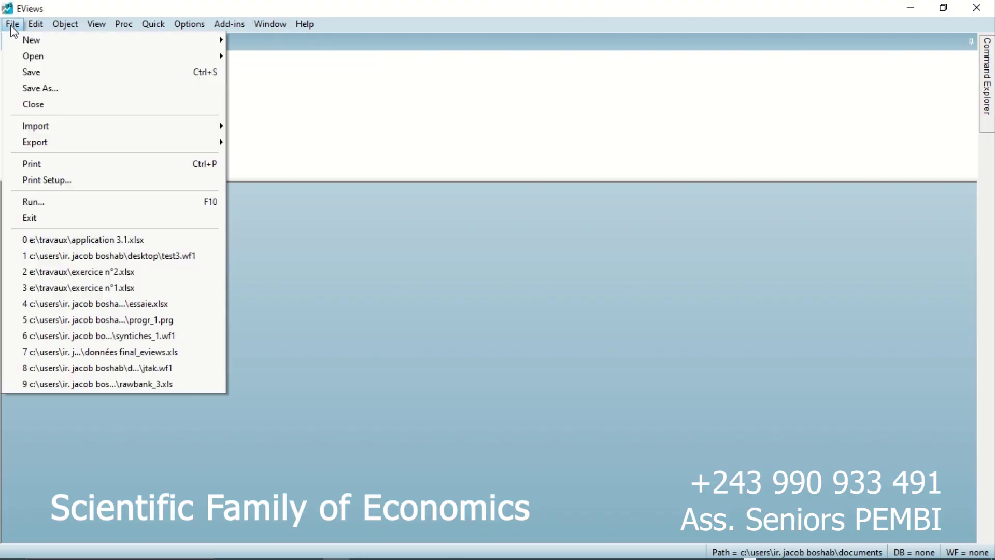
left_click(12, 26)
left_click(11, 26)
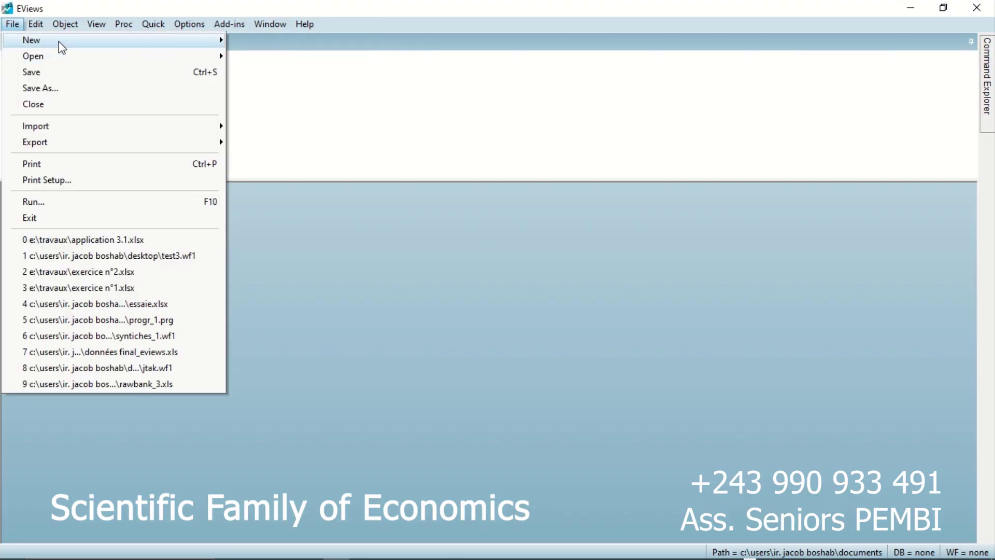
mouse_move(58, 42)
left_click(233, 37)
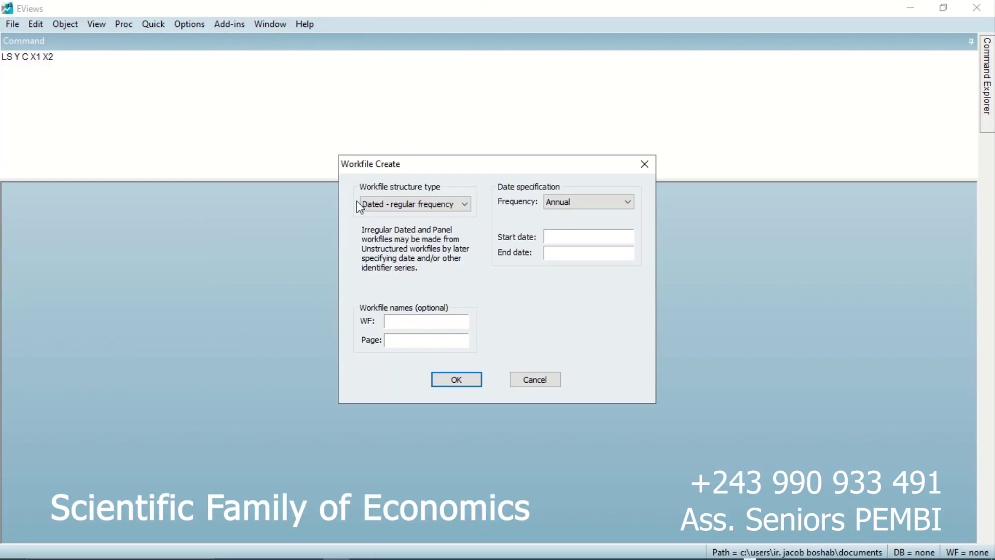
left_click(426, 210)
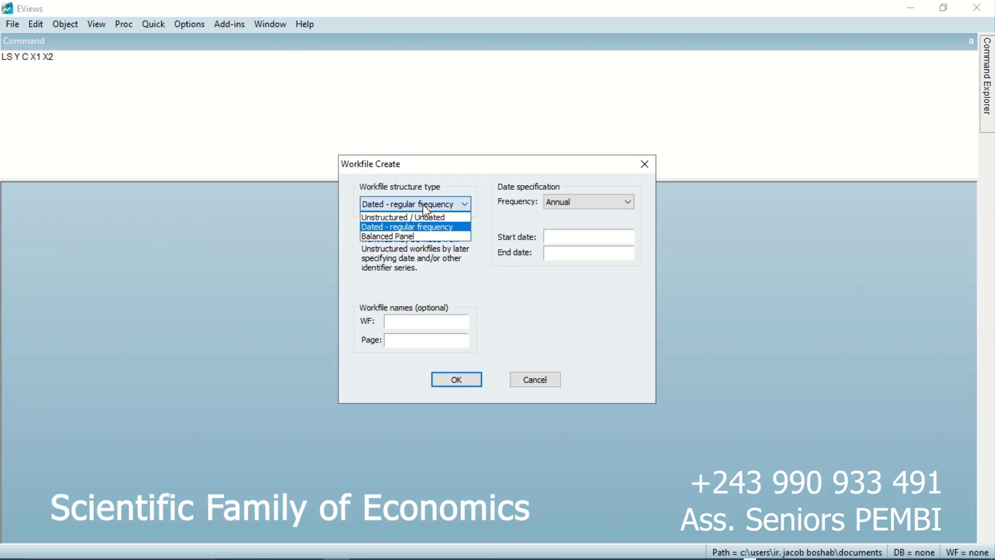
left_click(418, 234)
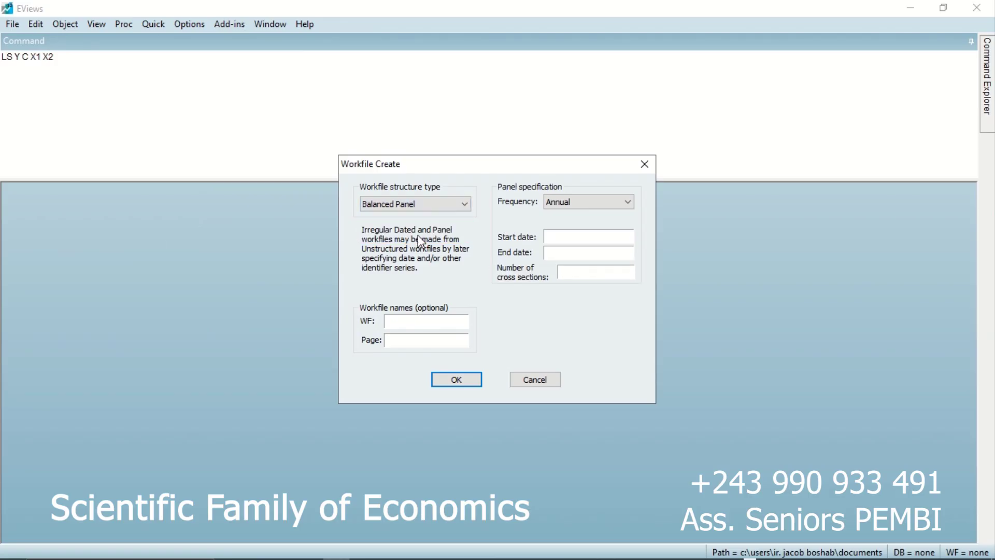
left_click(558, 204)
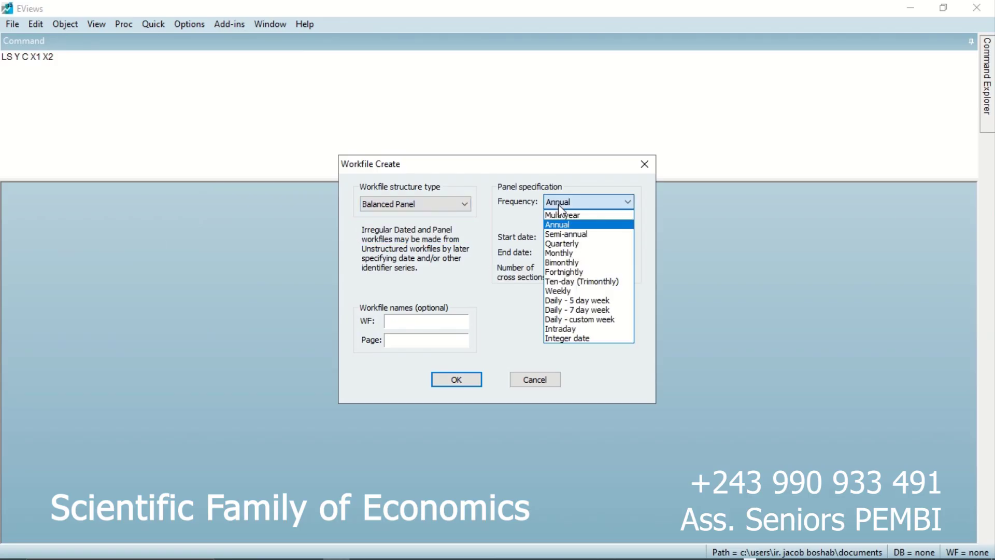
left_click(570, 249)
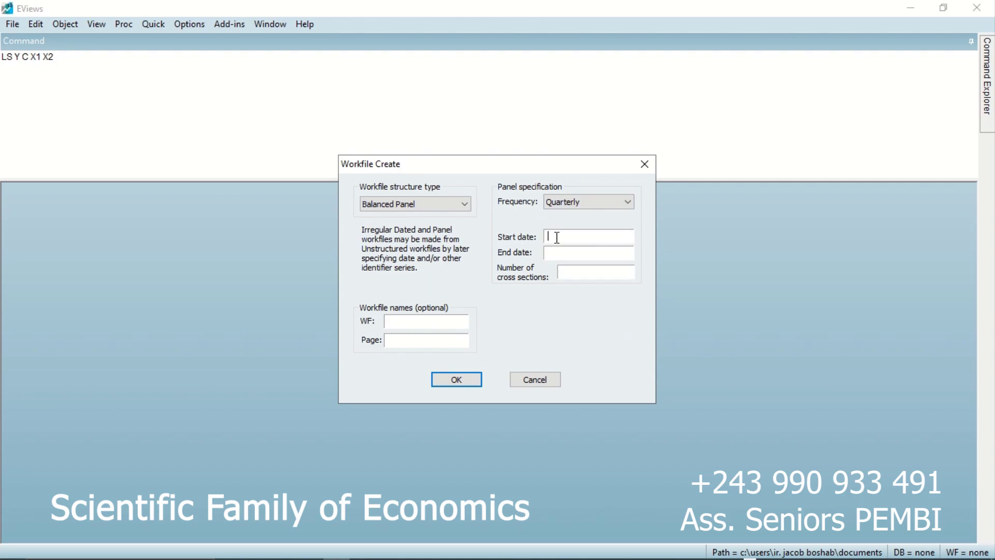
Create the workfile TEST5 with page 1, running from 2010Q01 to 2013Q02, and close its window
type("2010Q01")
left_click(554, 251)
type("20")
type("13")
type("Q02")
type("T")
type("EST")
type("5")
left_click(400, 342)
type("1")
left_click(444, 378)
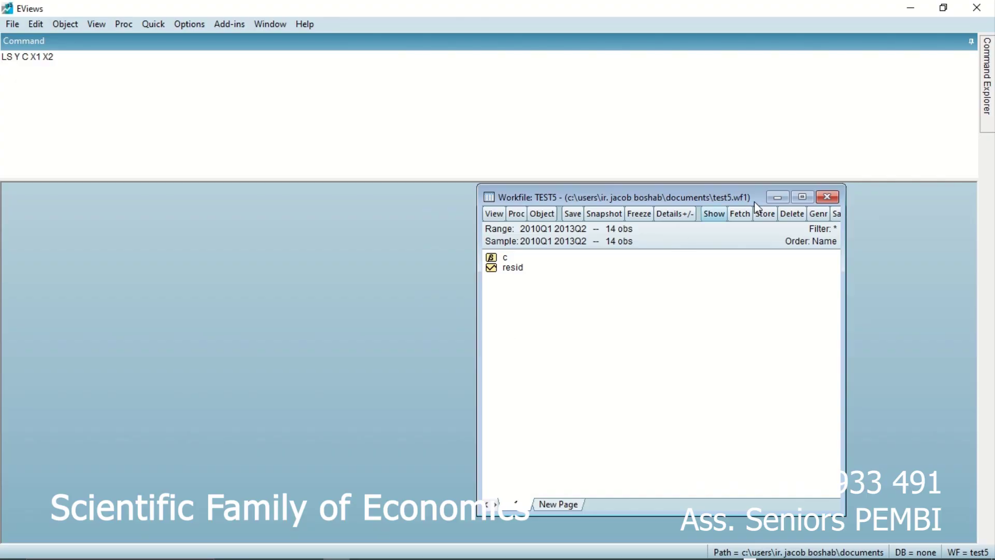
left_click(827, 199)
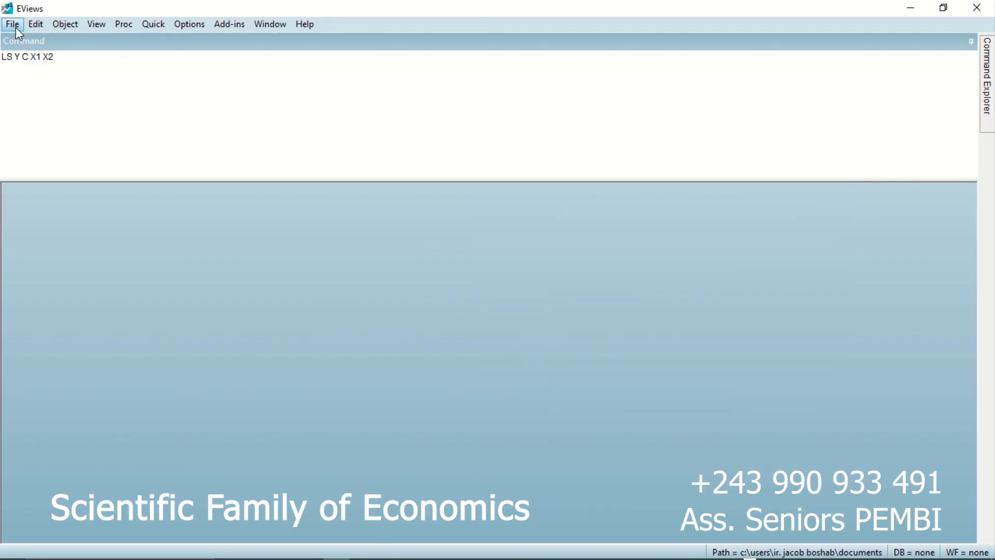
Start another new workfile, choosing Quarterly frequency and the Balanced Panel structure type
left_click(16, 27)
mouse_move(34, 40)
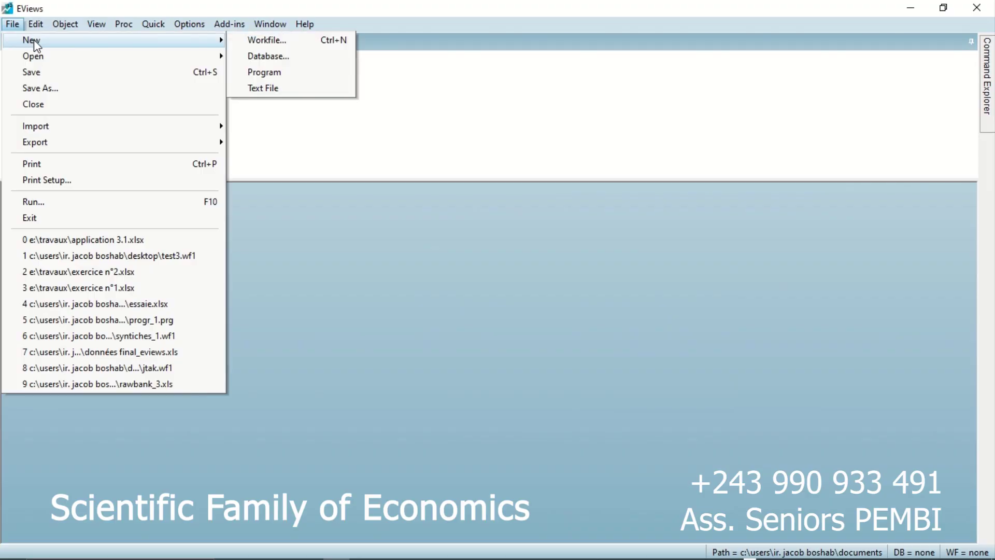
left_click(250, 41)
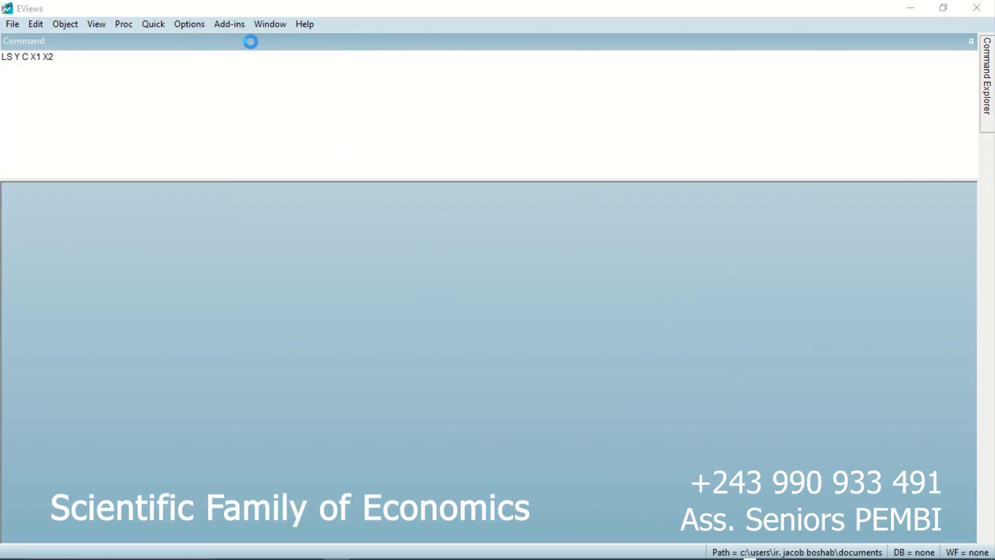
left_click(560, 203)
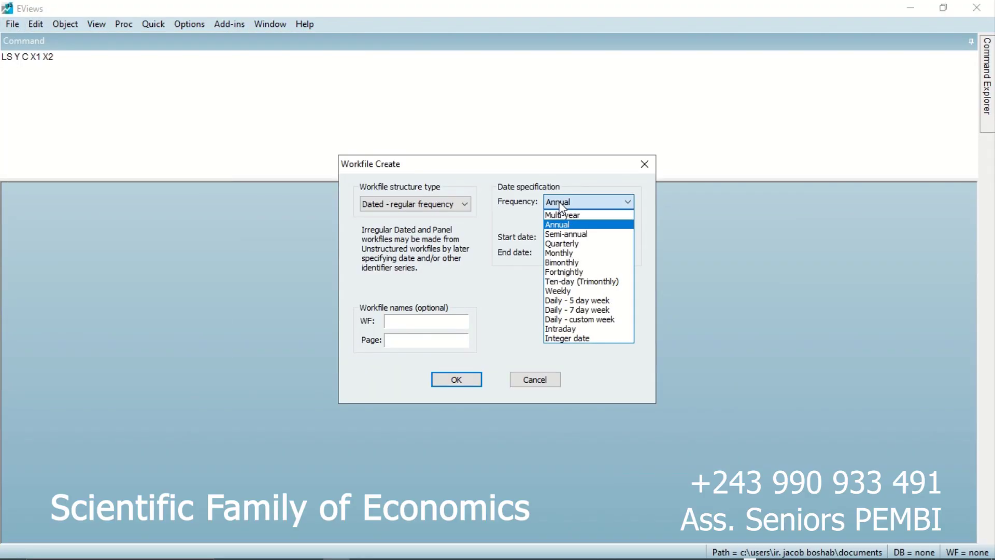
left_click(564, 244)
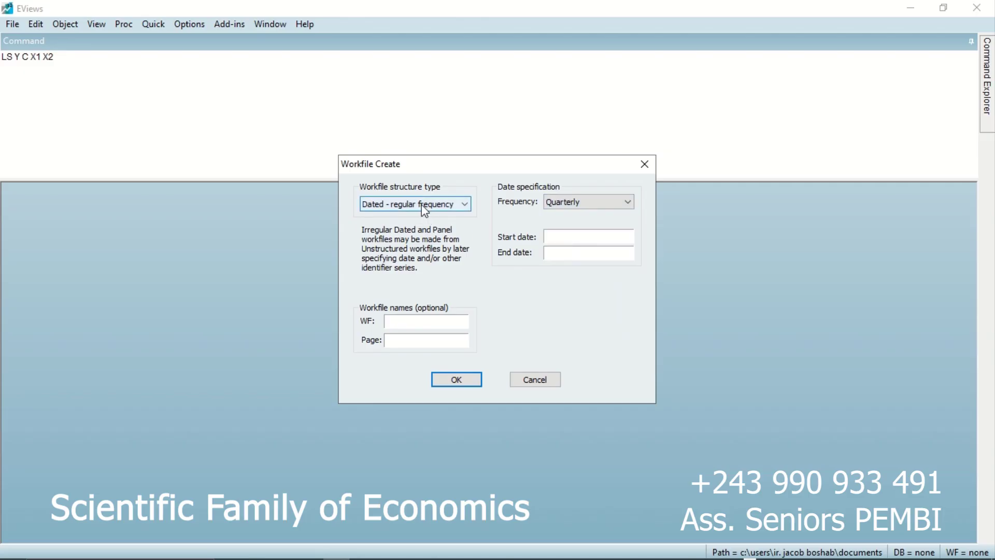
left_click(421, 204)
left_click(411, 241)
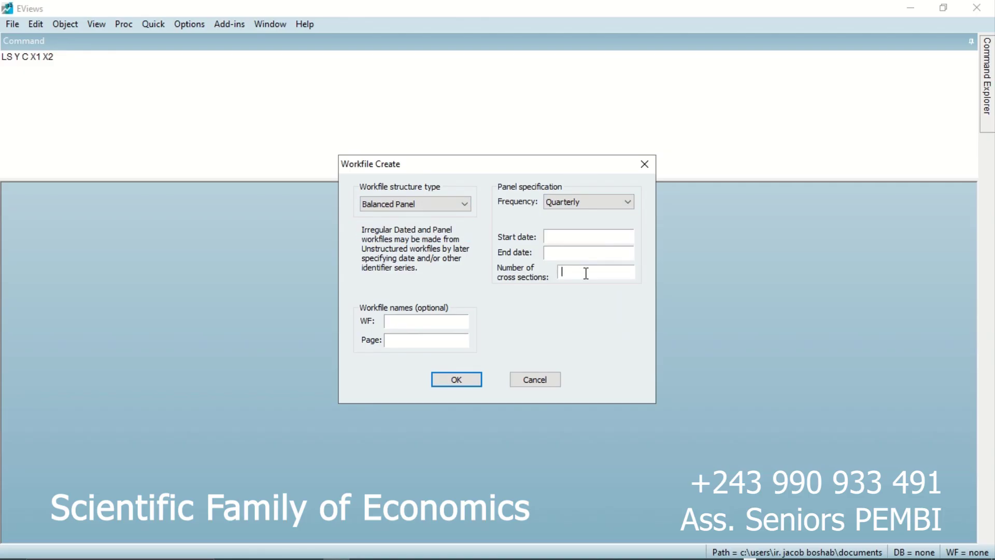
Specify 4 cross sections for the panel, with start date 2010Q01 and end date 2013Q04
type("4")
type("201")
type("0")
type("Q")
type("01")
type("20")
type("13")
type("Q0")
type("4")
Name the workfile TEST5 and its page 1, create it, and move its window clear of the right side
left_click(425, 324)
type("TEST")
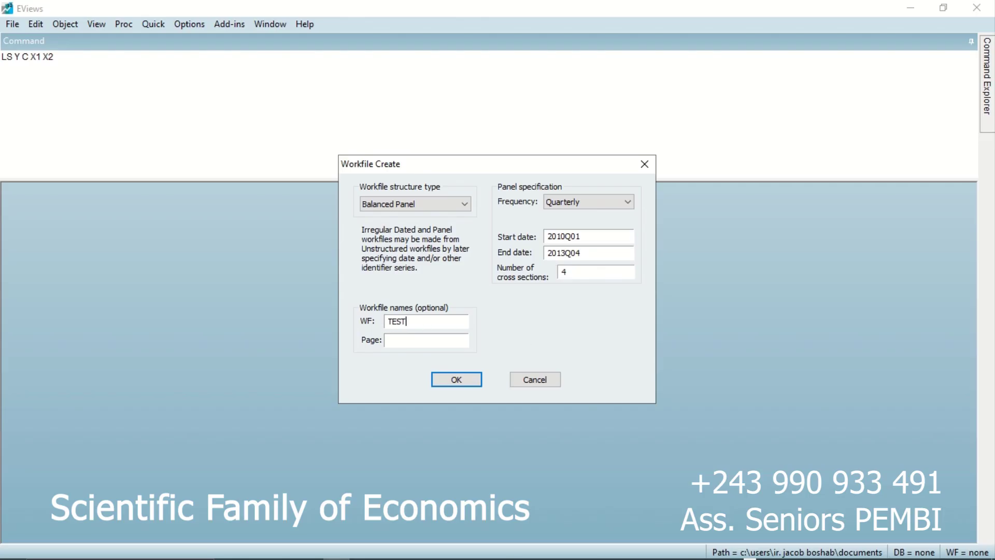
type("5")
left_click(424, 340)
left_click(454, 379)
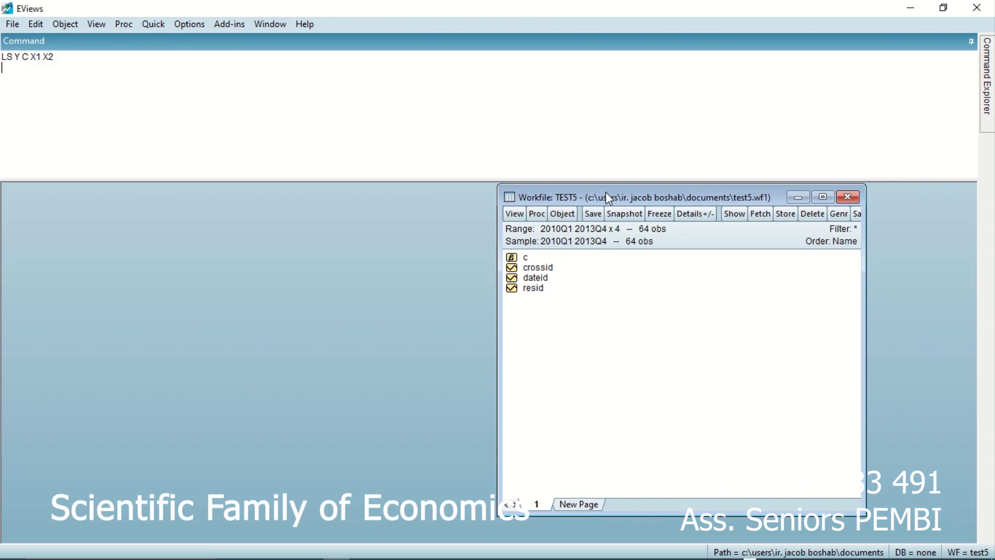
left_click_drag(605, 192, 250, 209)
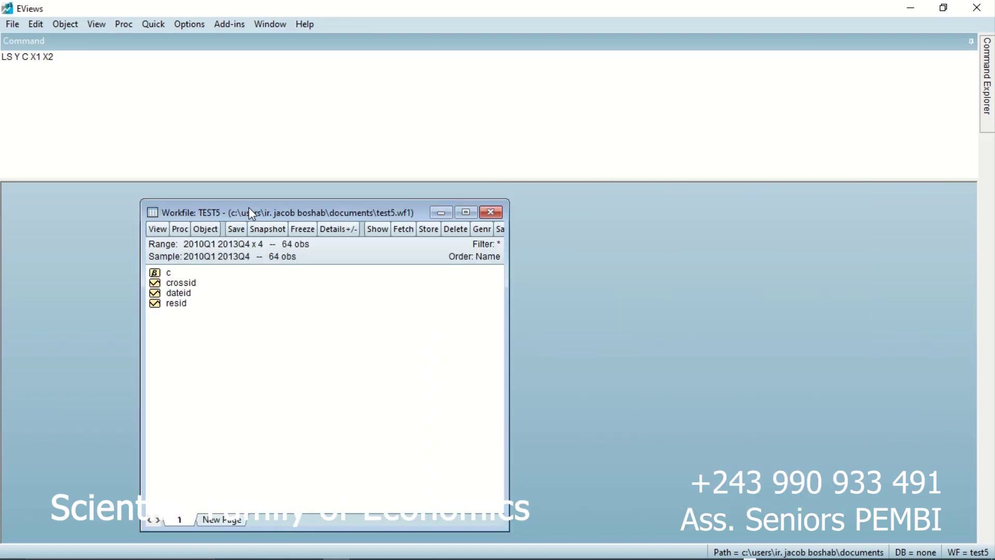
Choose EXERCICE N°3 EN PANEL from the TRAVAUX folder on the USB drive (E:) as the file to import
left_click(14, 30)
mouse_move(99, 126)
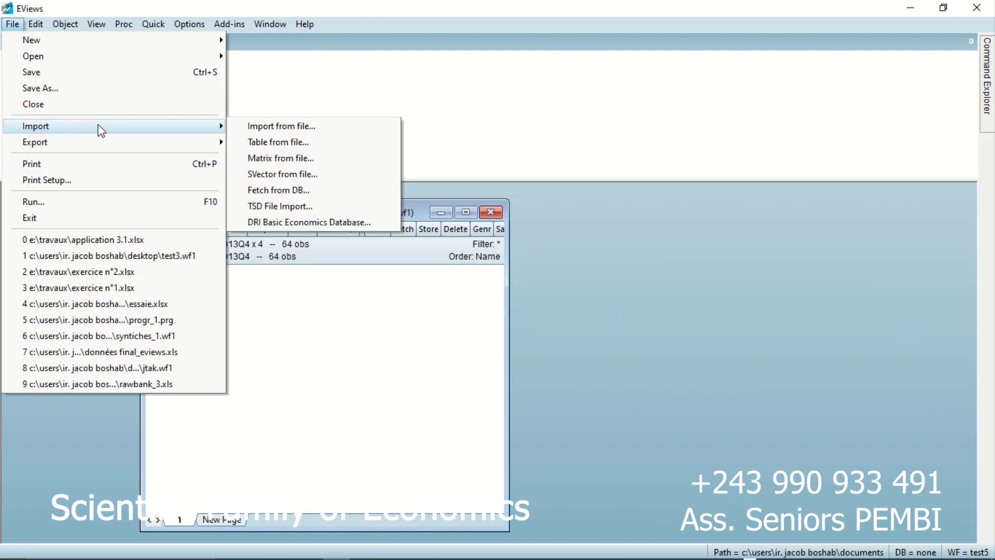
left_click(267, 129)
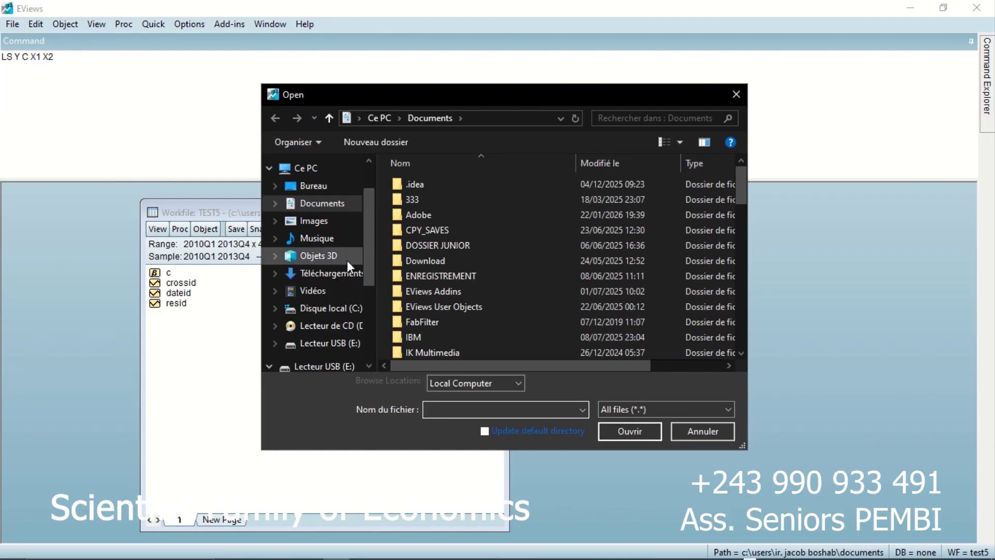
left_click(362, 342)
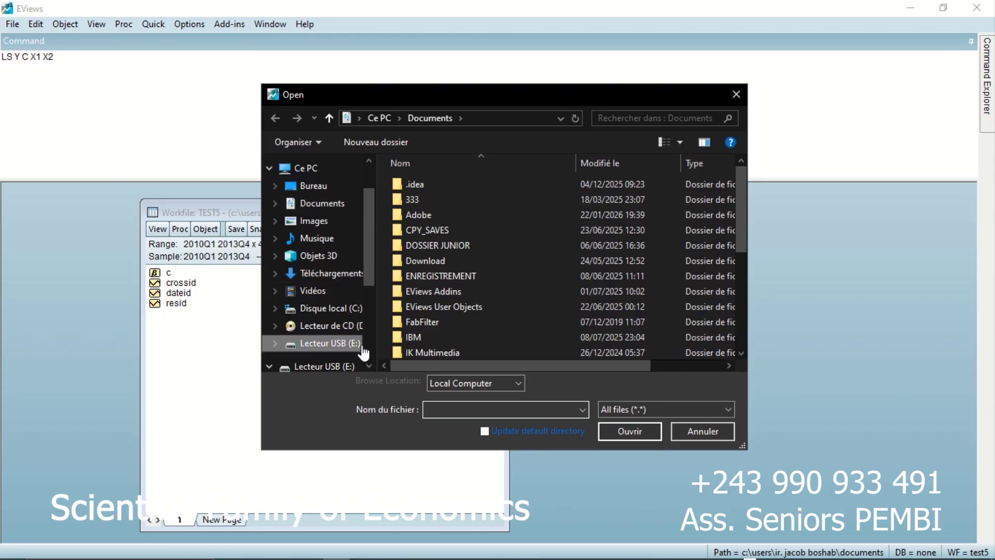
left_click(462, 266)
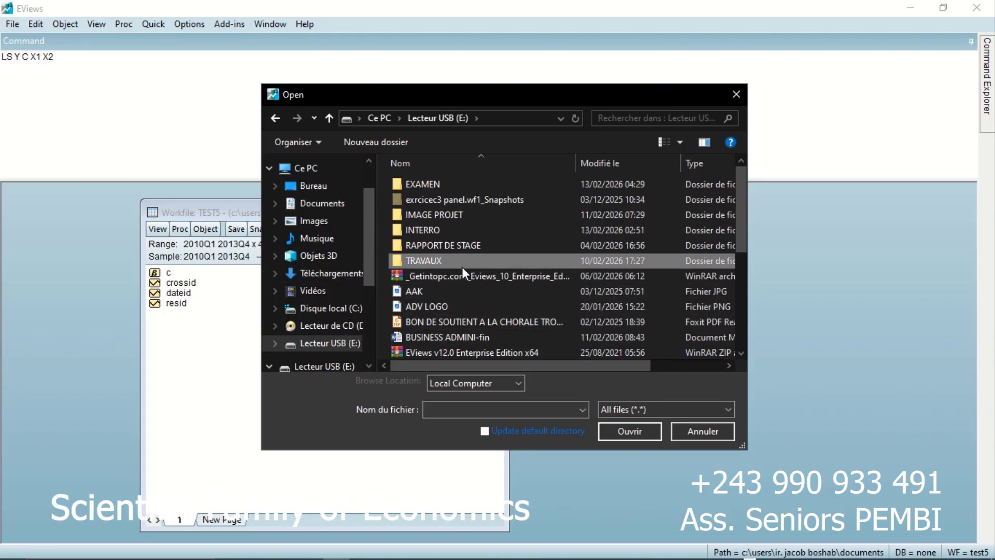
double_click(462, 266)
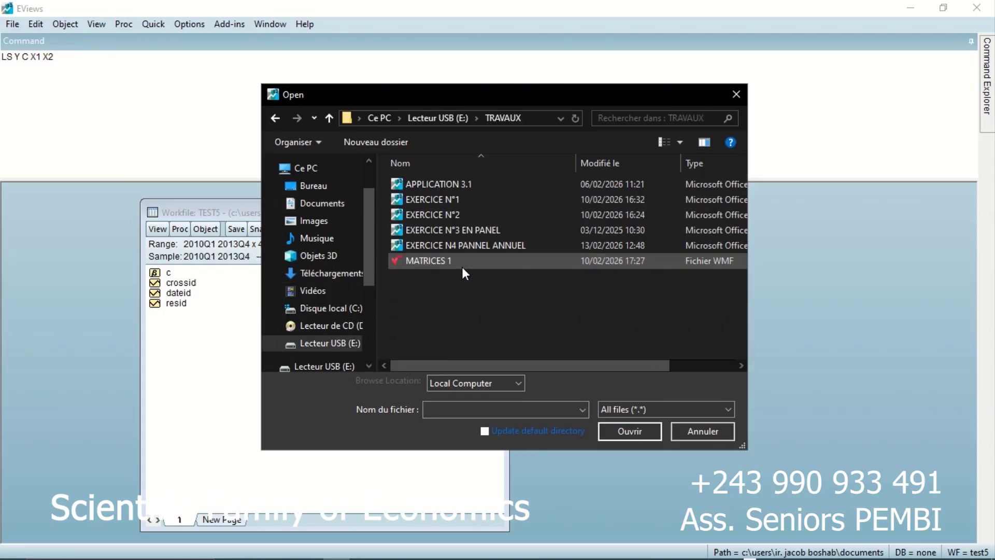
double_click(460, 231)
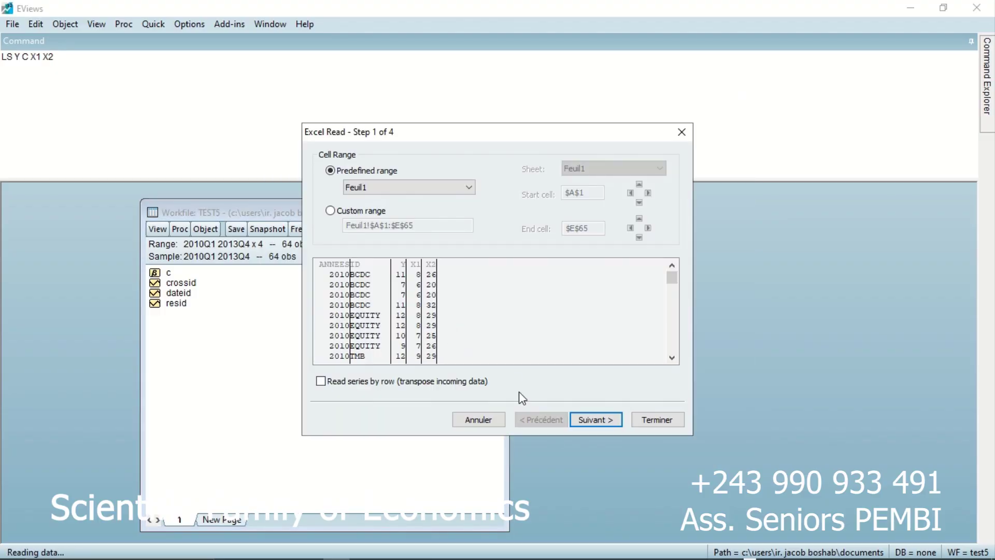
Import the Feuil1 data with the predefined range and Unstructured / Undated structure, without linking the series to the external source
left_click(582, 422)
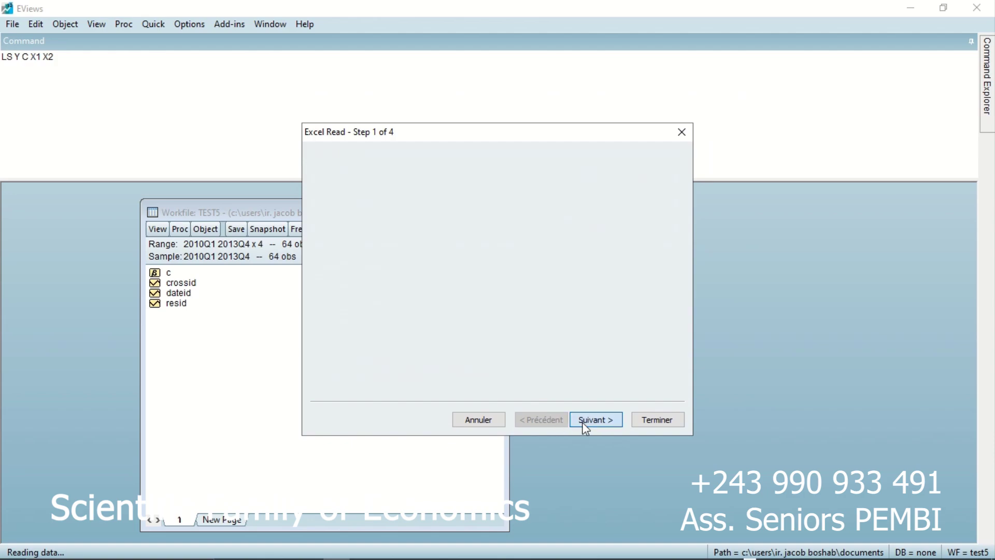
left_click(583, 422)
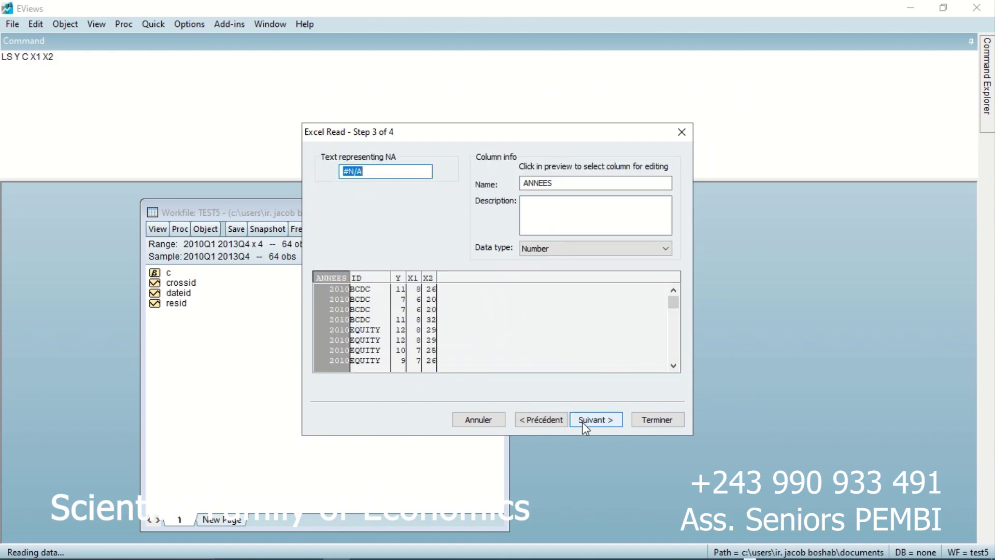
left_click(583, 422)
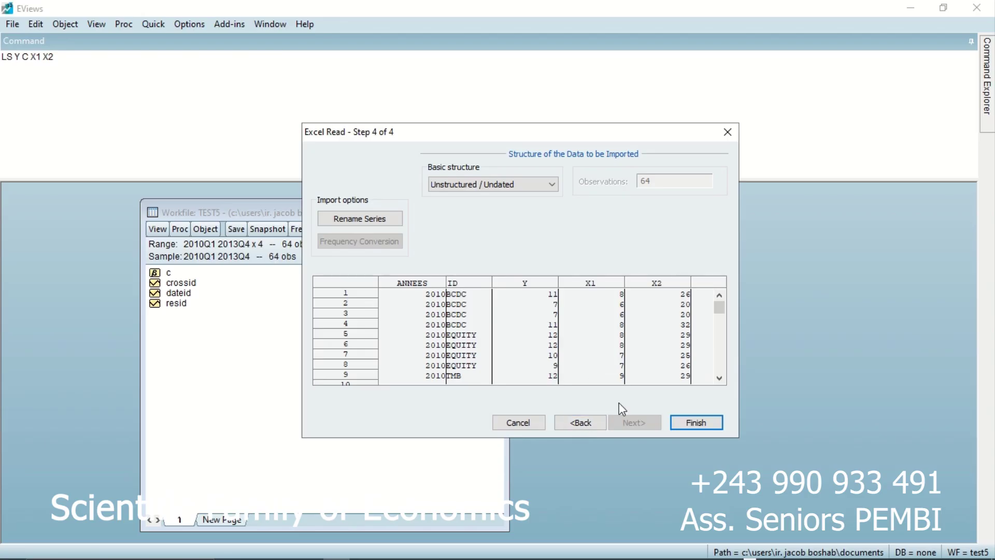
left_click(692, 421)
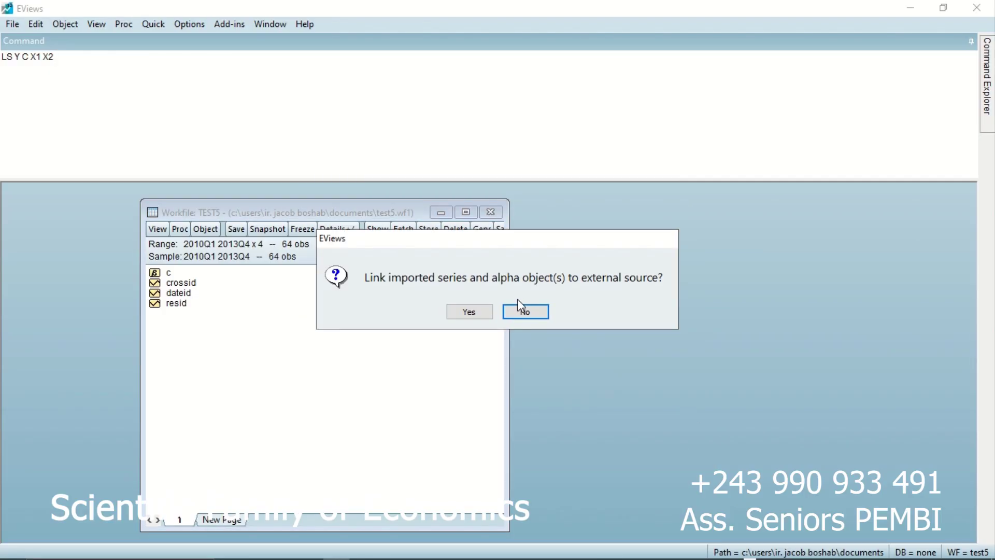
left_click(522, 311)
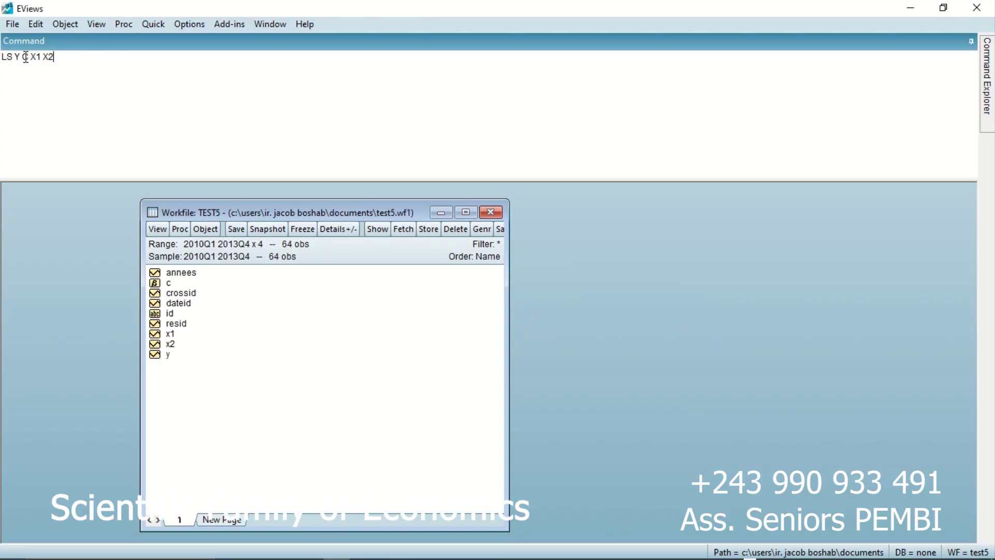
Run the regression command LS Y C X1 X2 and check the estimated coefficients of X1 and X2
left_click(65, 55)
key("Return")
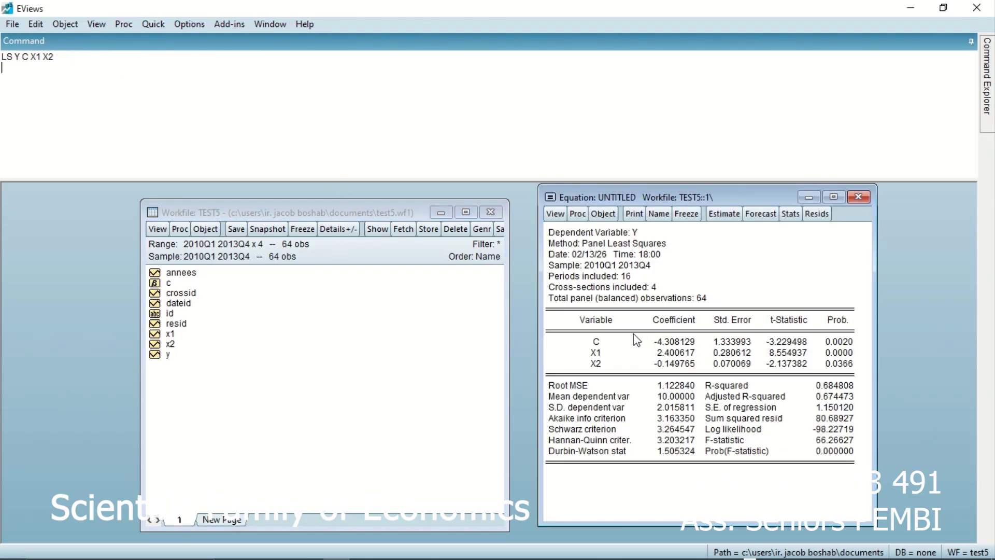
left_click(663, 356)
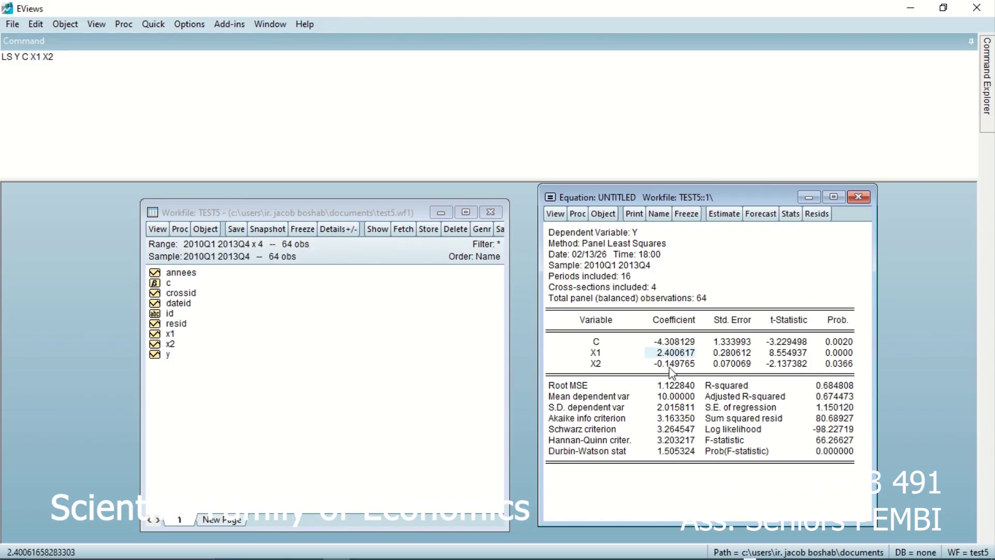
left_click(669, 364)
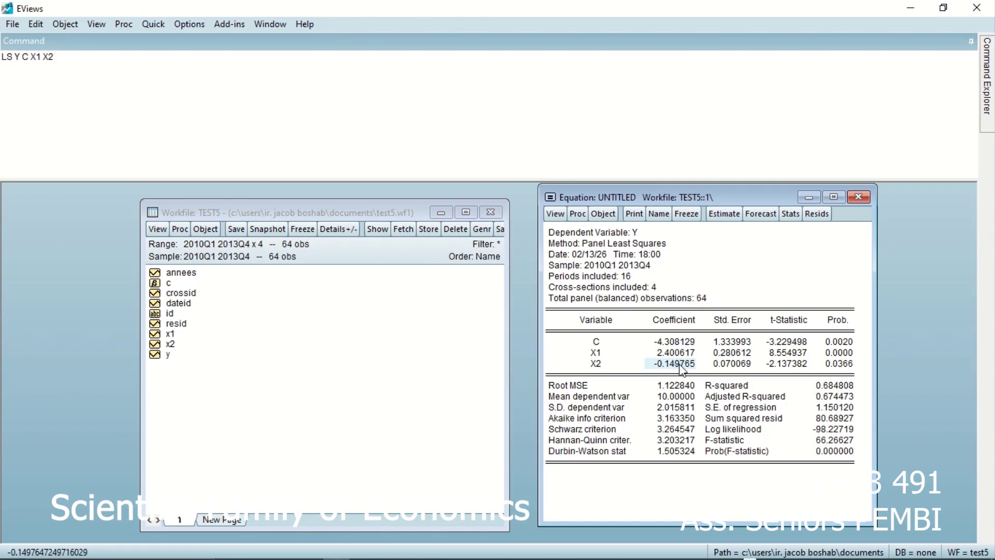
Examine the probabilities of C, X1 and X2 in the panel least squares output to judge each coefficient's significance
left_click(838, 343)
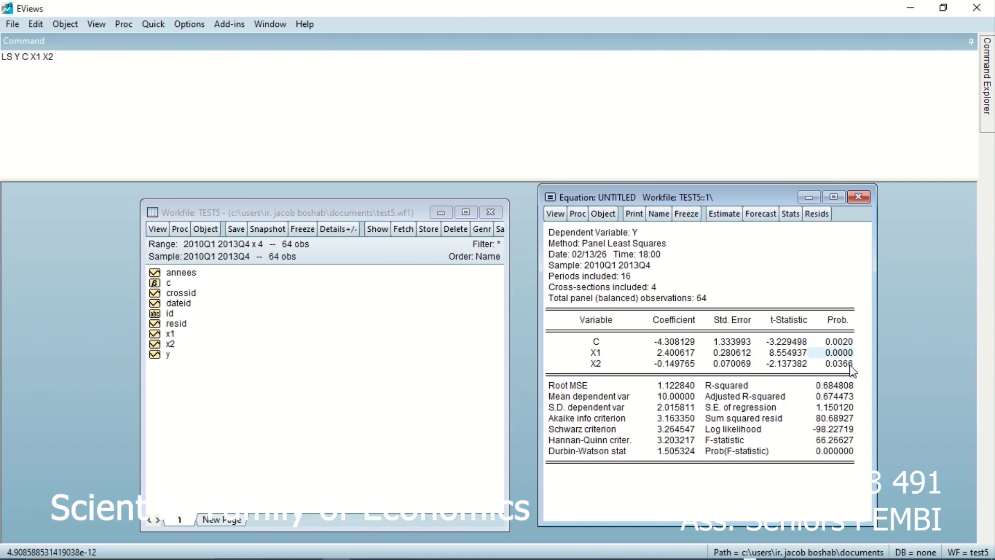
left_click(849, 364)
left_click(848, 342)
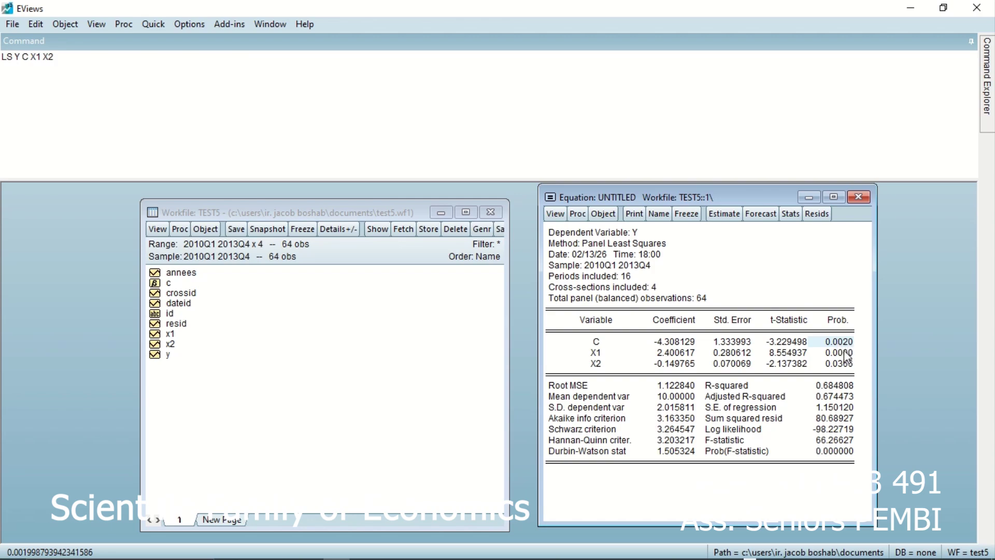
left_click(844, 353)
left_click(843, 343)
left_click(845, 355)
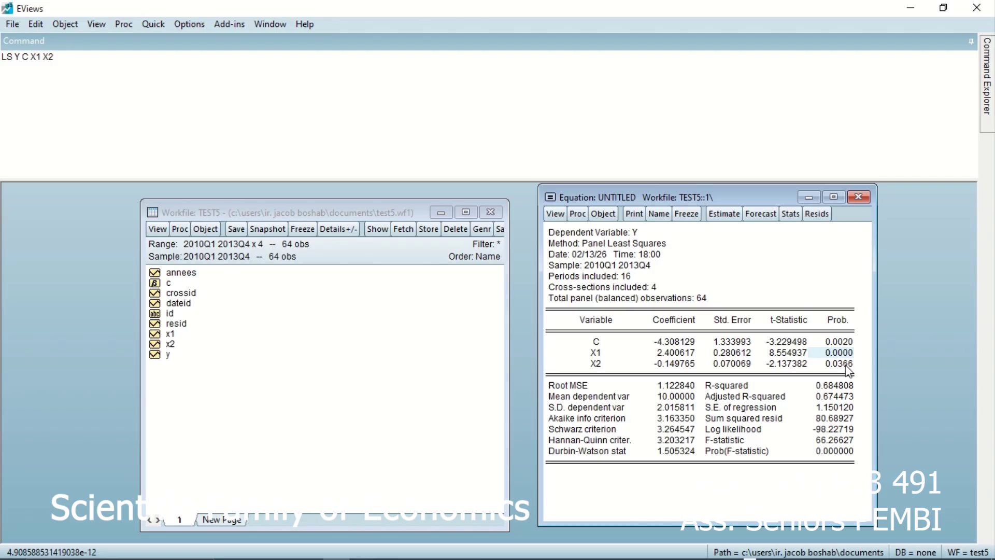
left_click(845, 364)
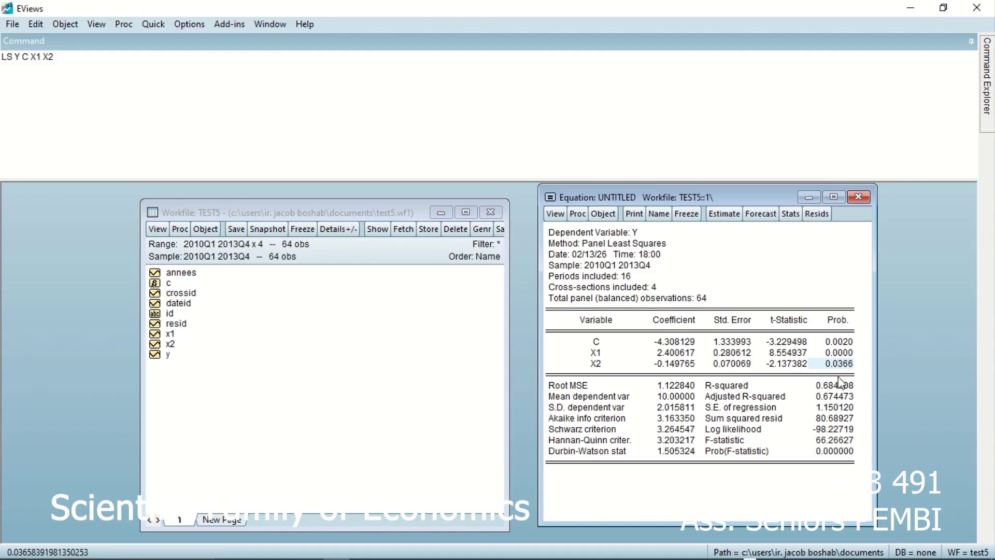
left_click(843, 345)
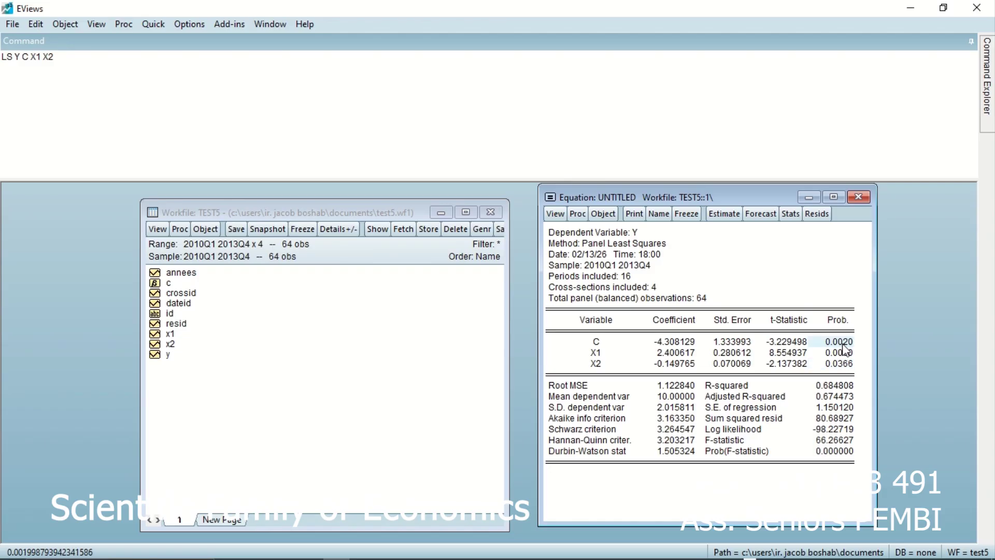
left_click(842, 352)
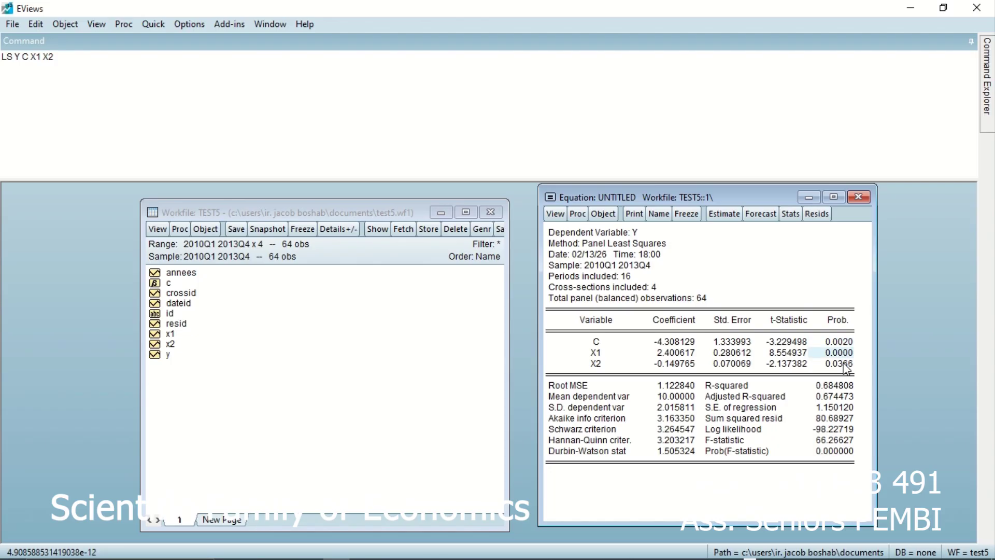
left_click(845, 365)
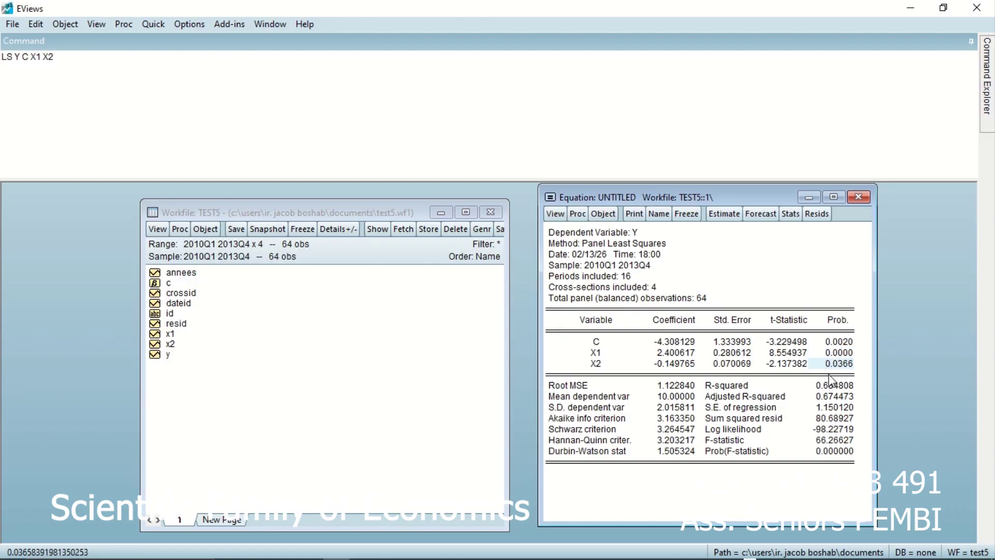
left_click(844, 352)
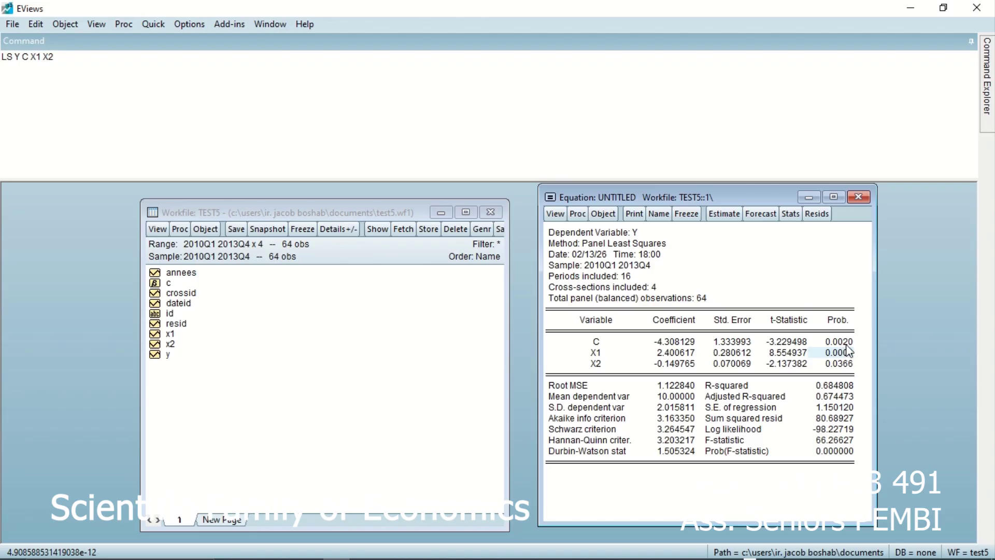
left_click(846, 343)
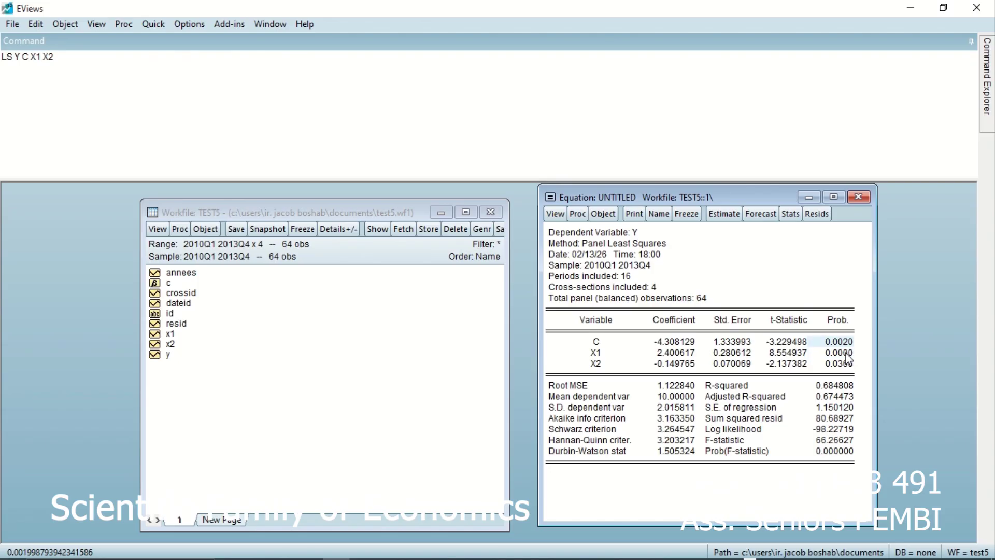
left_click(846, 353)
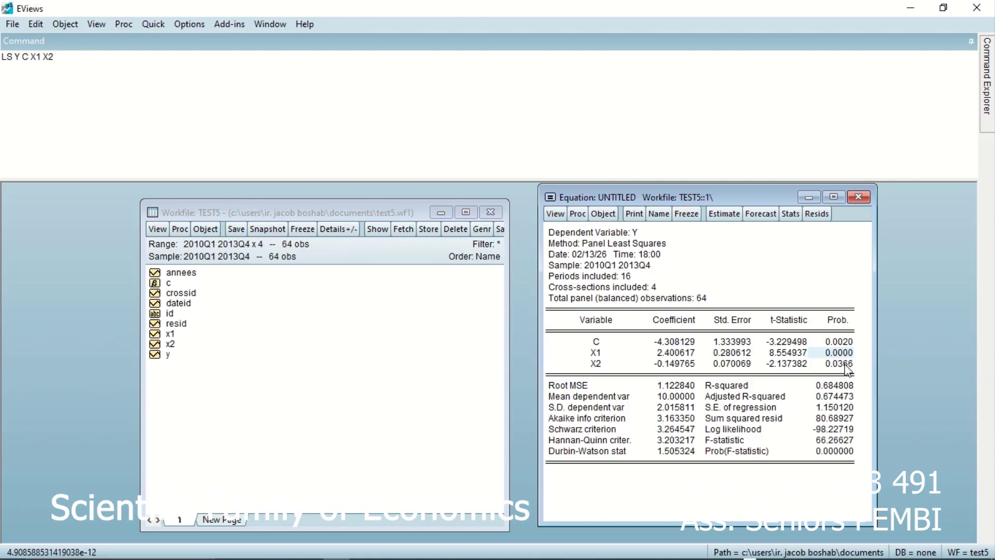
left_click(845, 364)
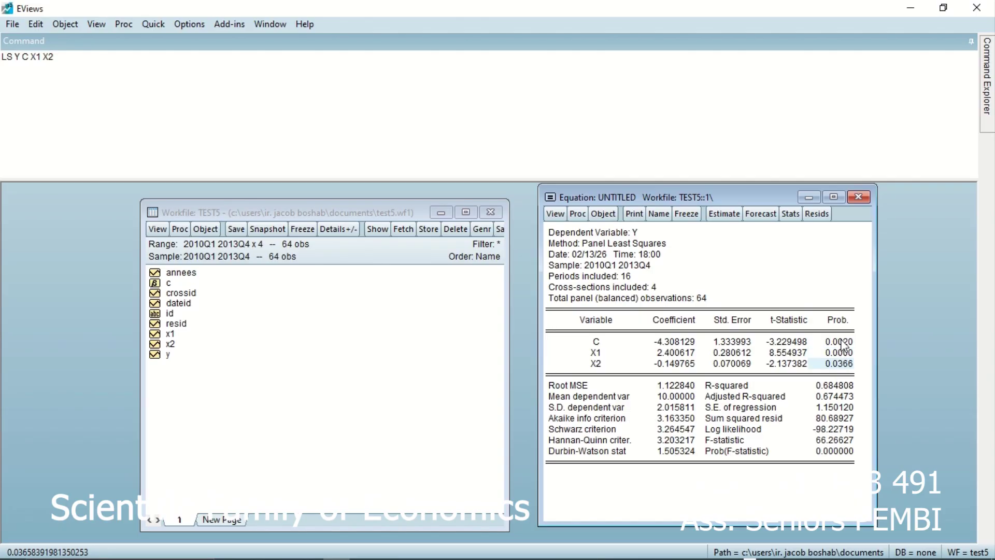
left_click(841, 341)
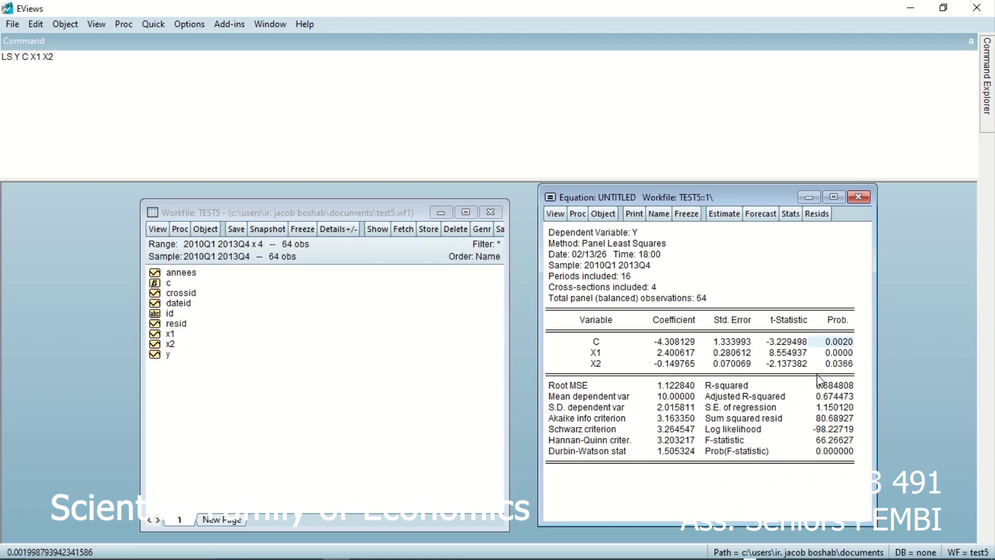
left_click(833, 356)
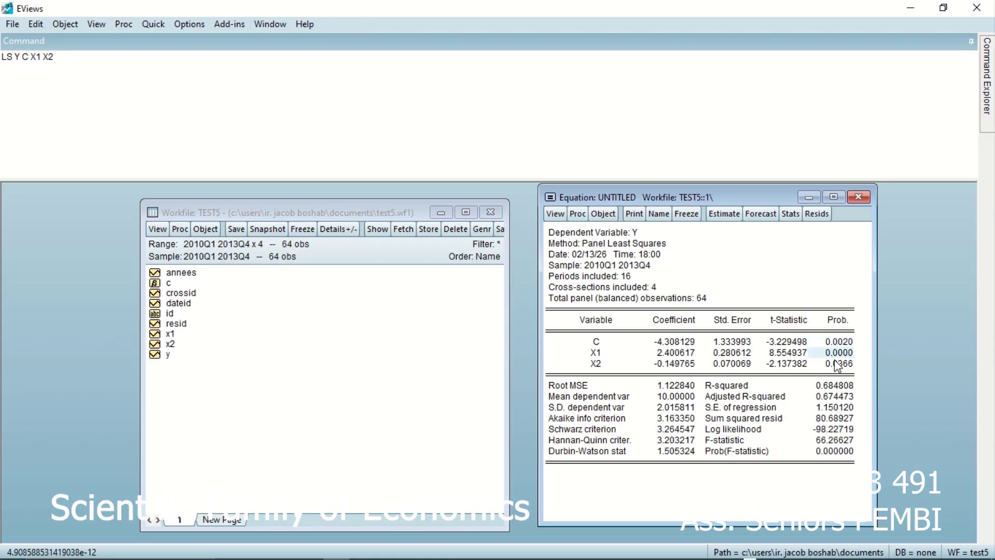
left_click(836, 364)
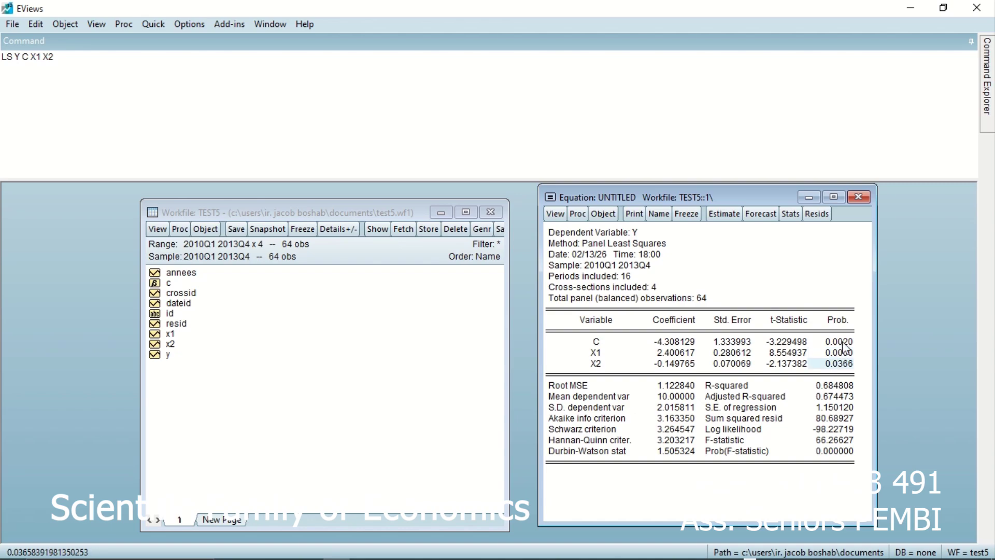
left_click(841, 342)
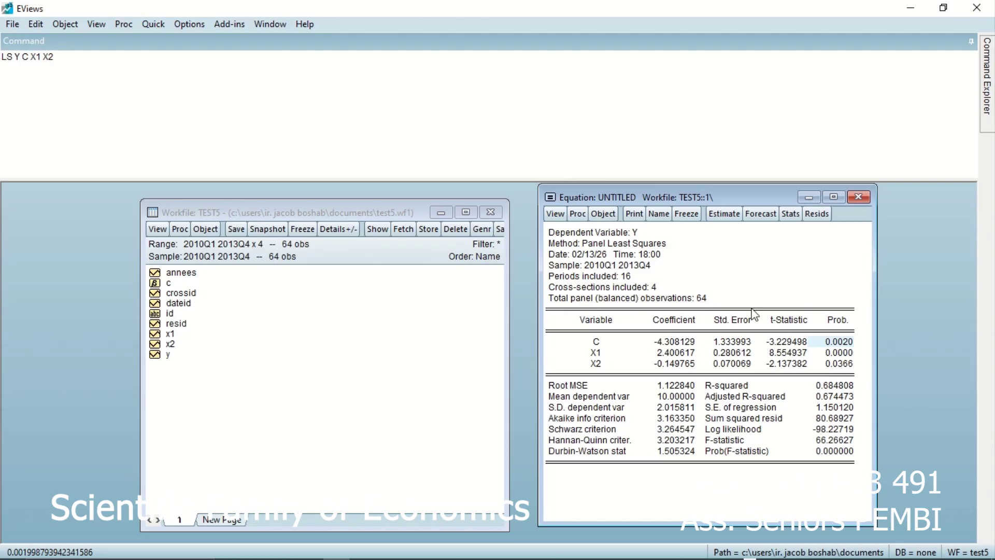
left_click(806, 299)
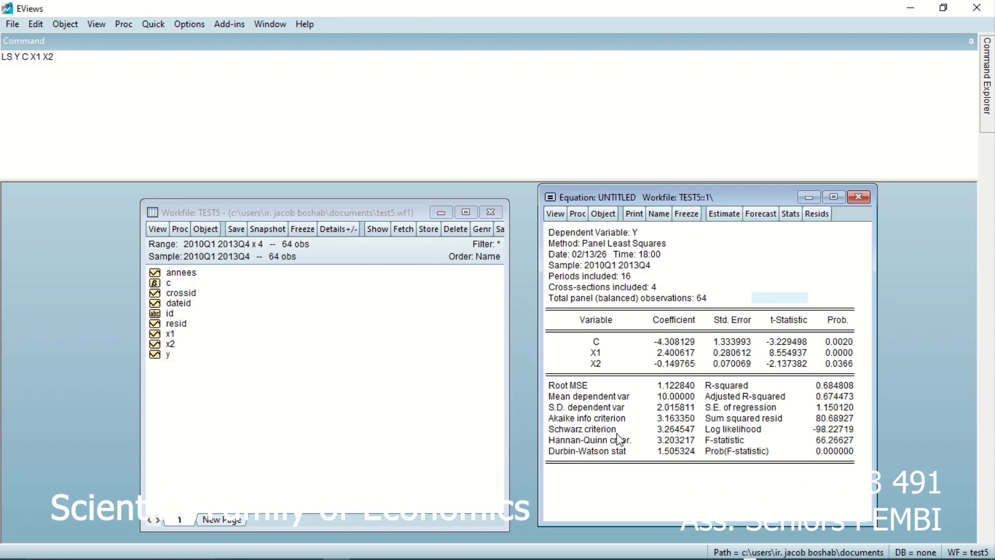
Examine the Durbin-Watson statistic, R-squared, adjusted R-squared and Prob(F-statistic) in the regression output
left_click(620, 452)
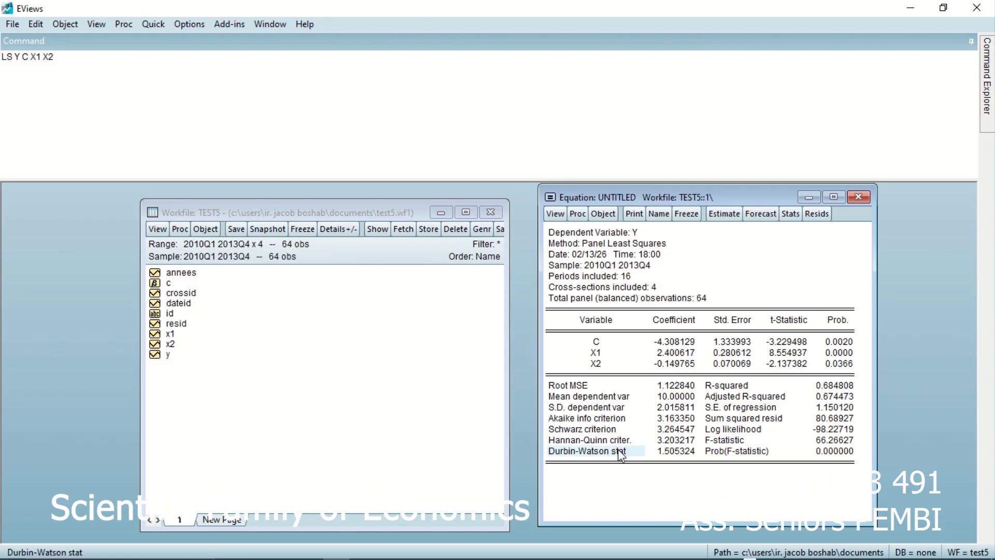
left_click(616, 440)
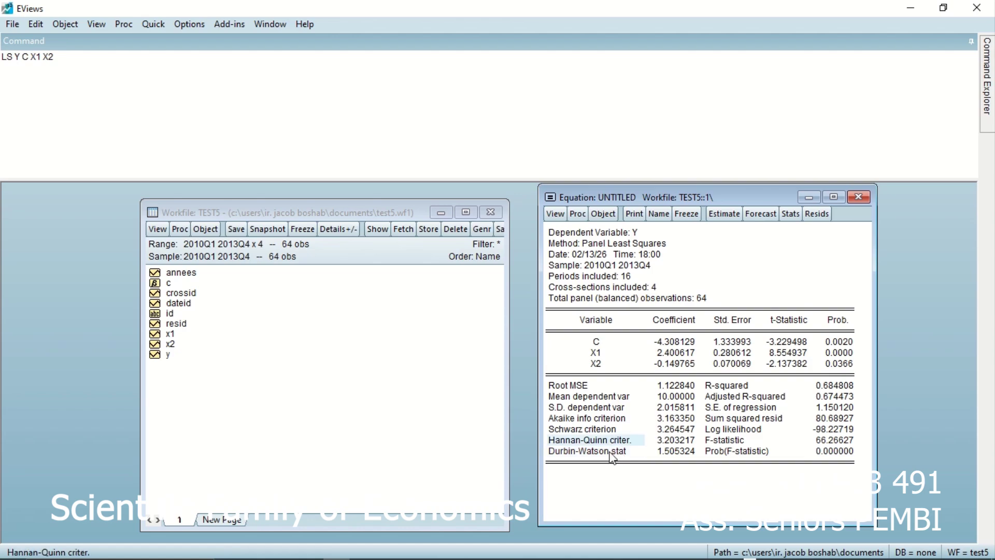
left_click(611, 452)
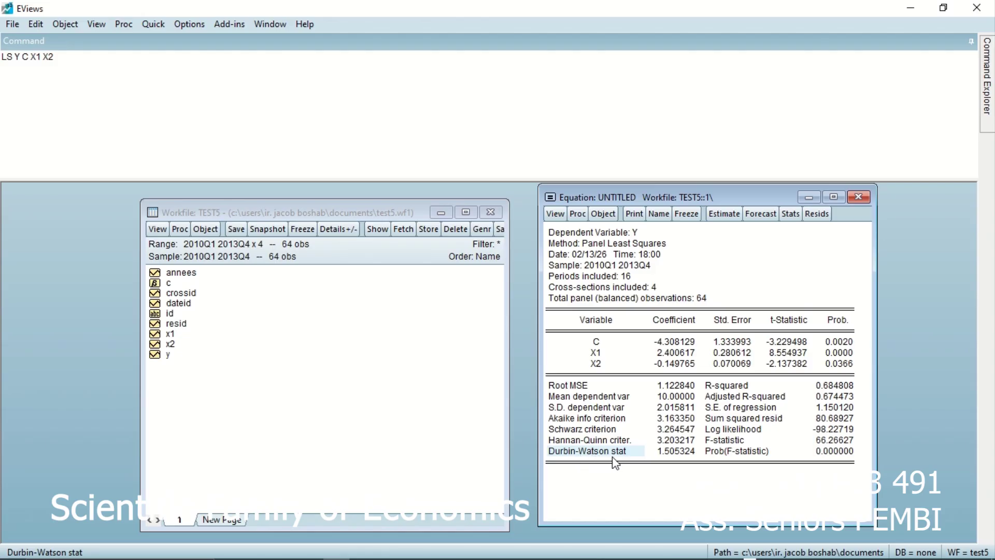
left_click(672, 456)
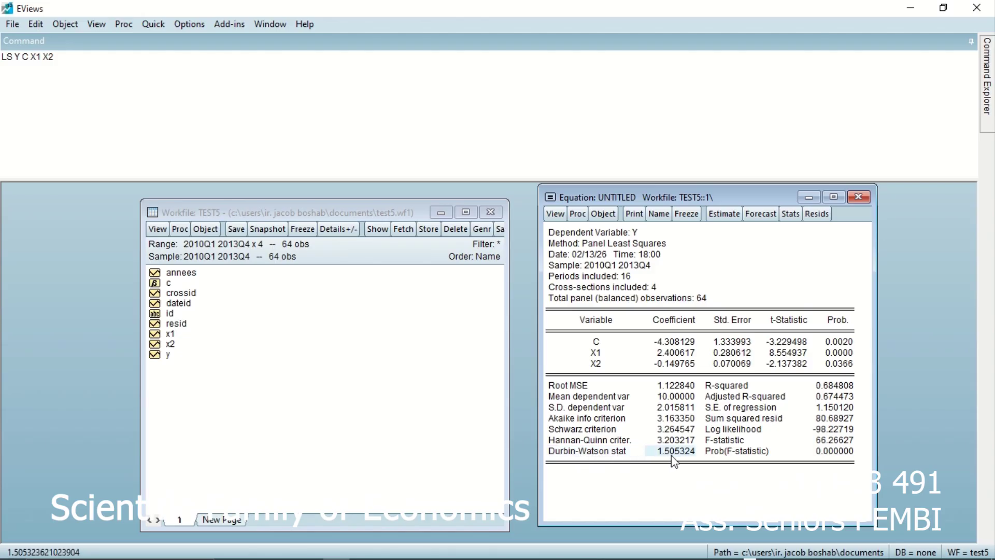
left_click(721, 454)
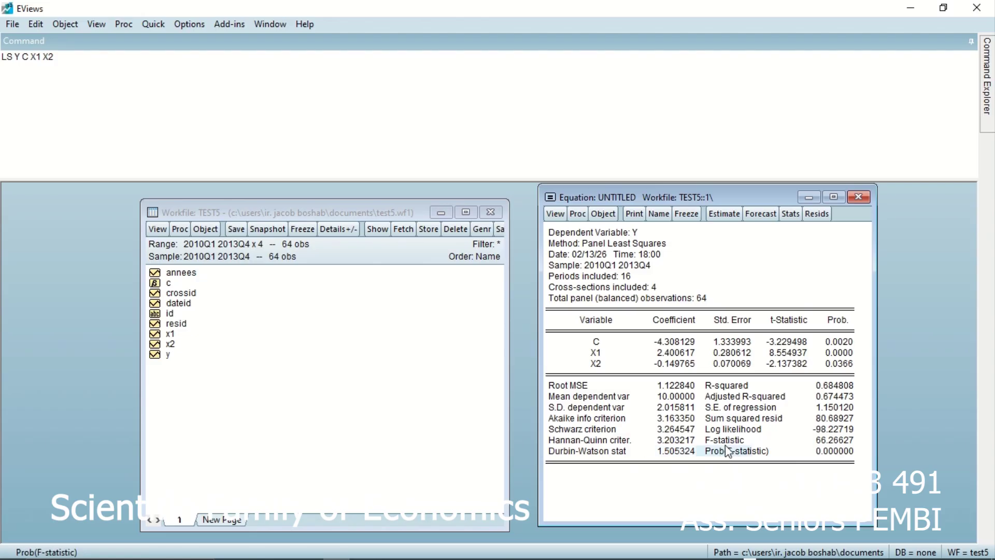
left_click(731, 388)
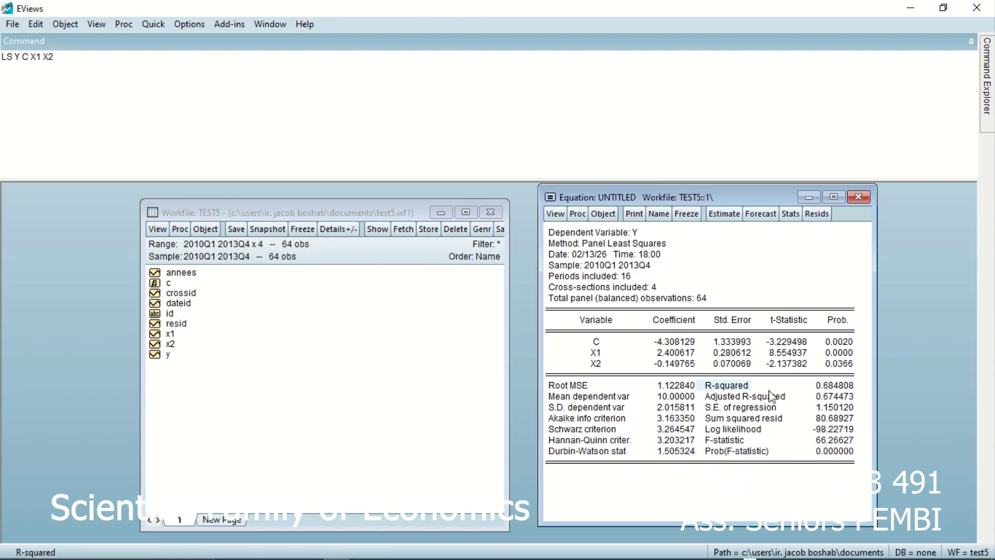
left_click(831, 387)
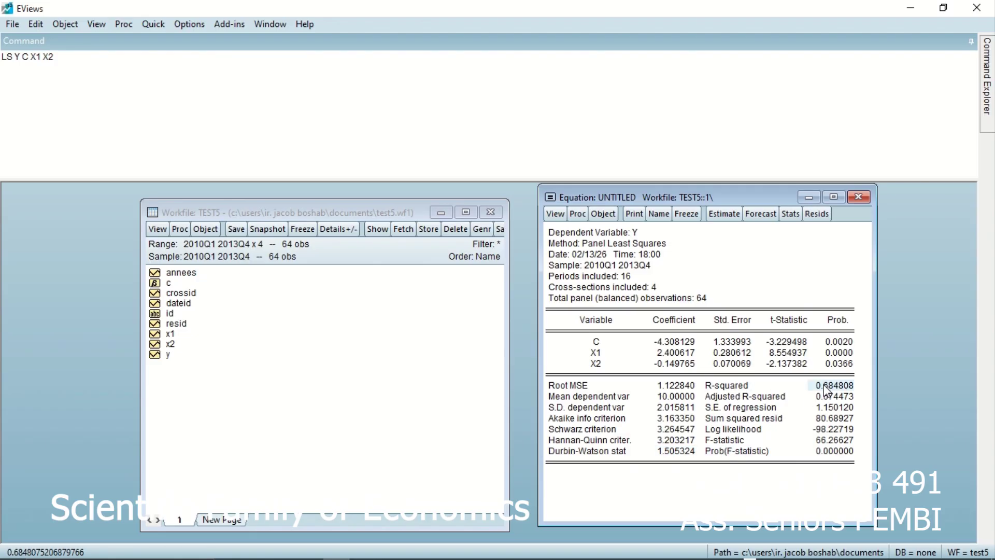
left_click(758, 400)
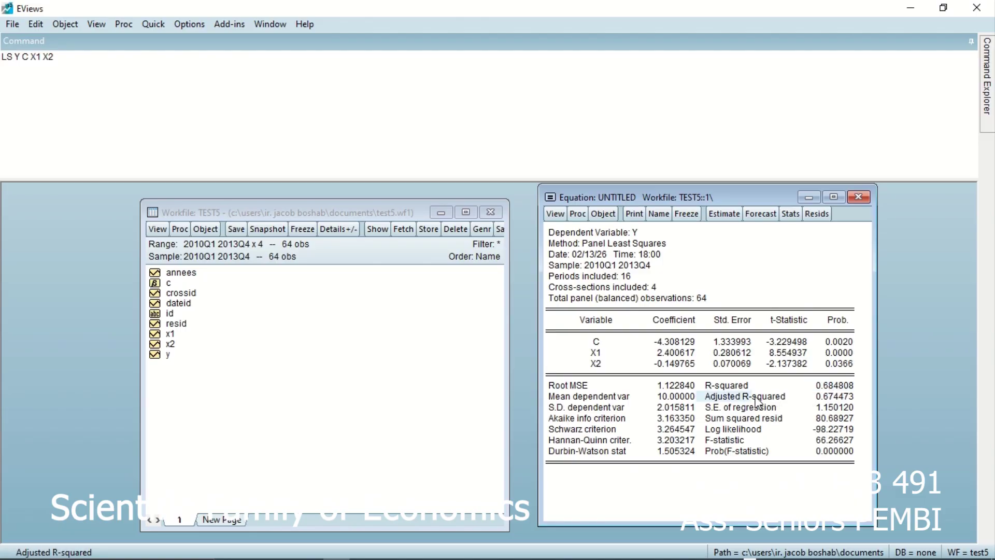
left_click(829, 397)
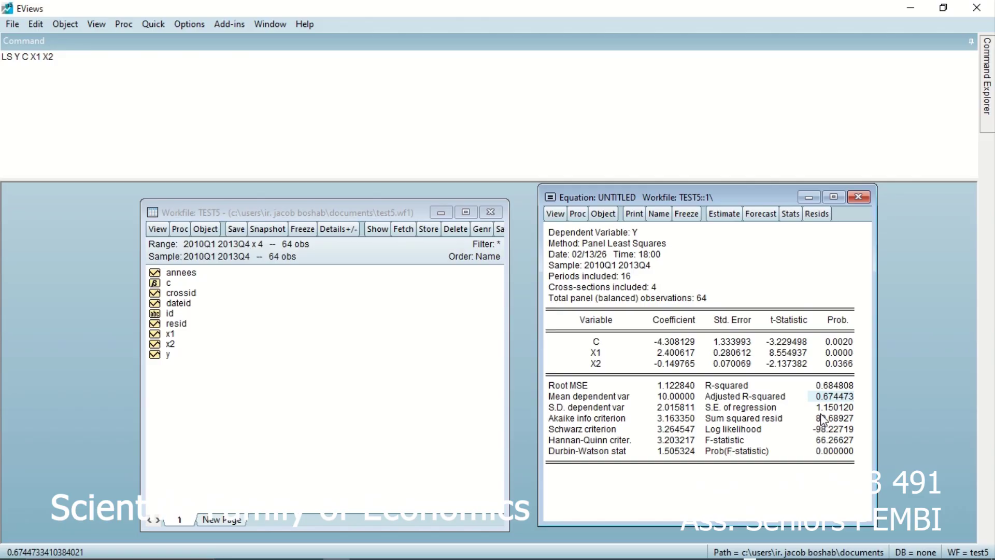
left_click(830, 451)
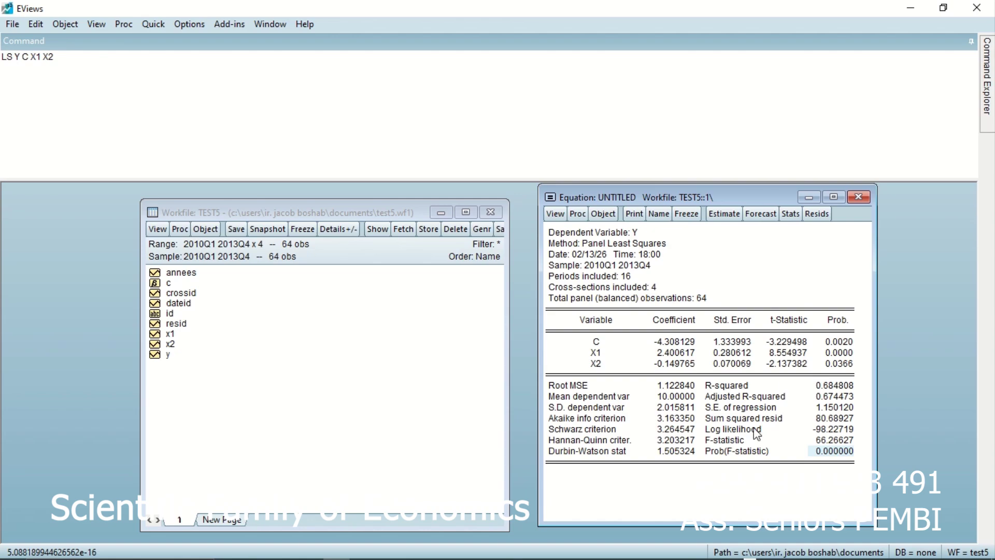
Delete the untitled regression equation and close the TEST5 workfile without saving its changes
left_click(859, 197)
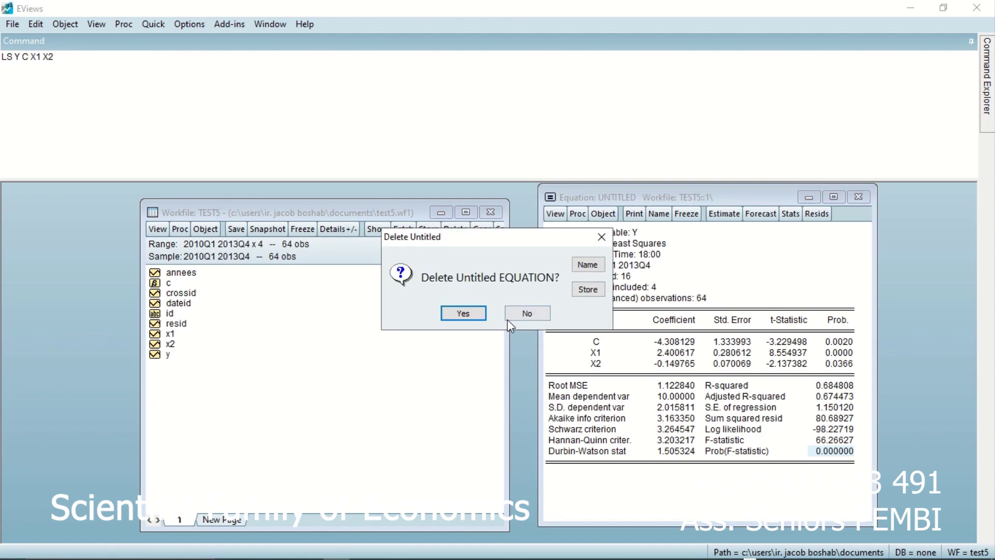
left_click(473, 311)
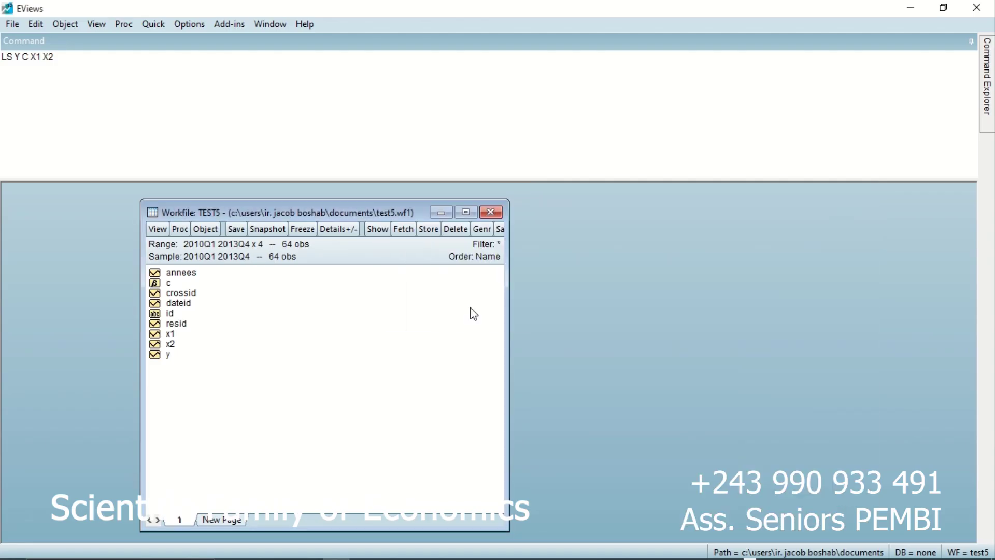
left_click(490, 213)
left_click(450, 337)
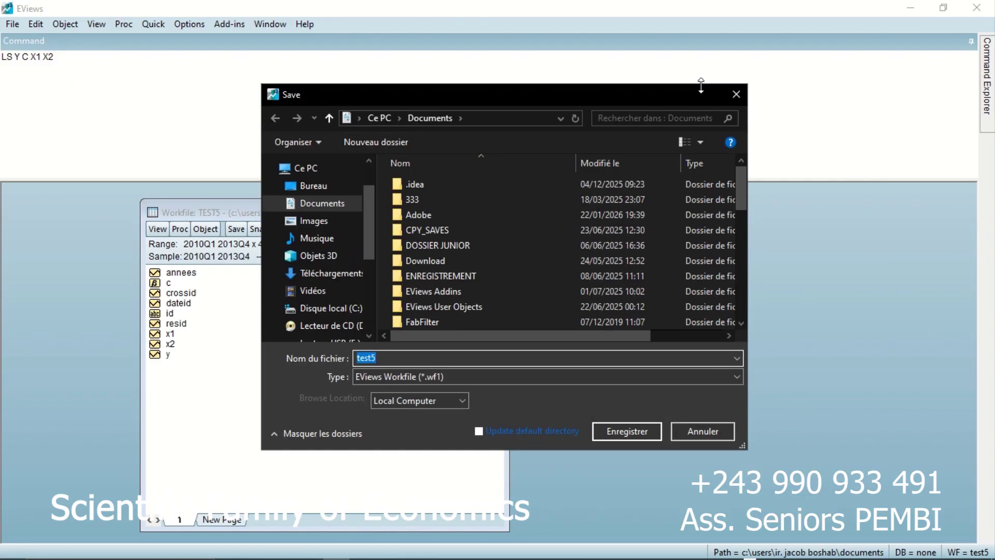
left_click(735, 93)
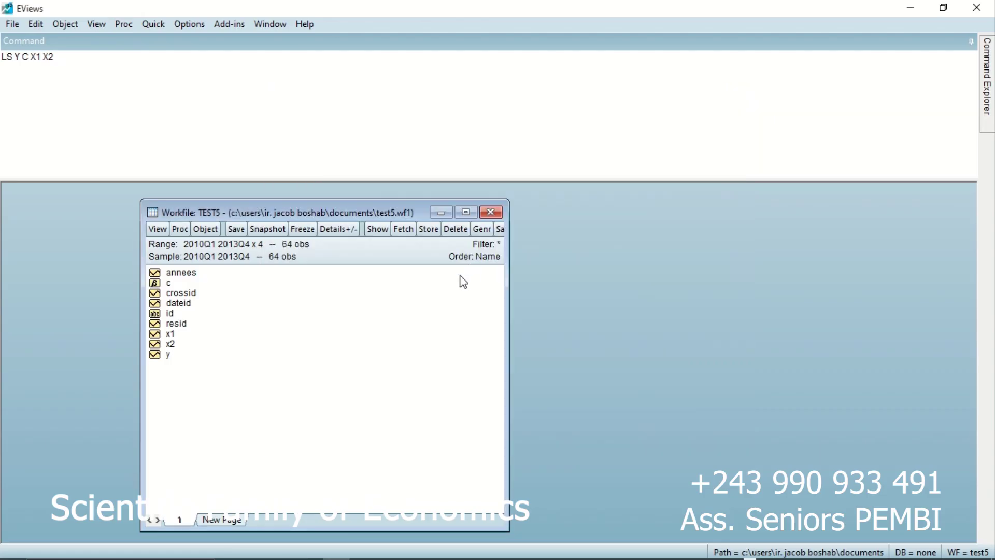
left_click(489, 214)
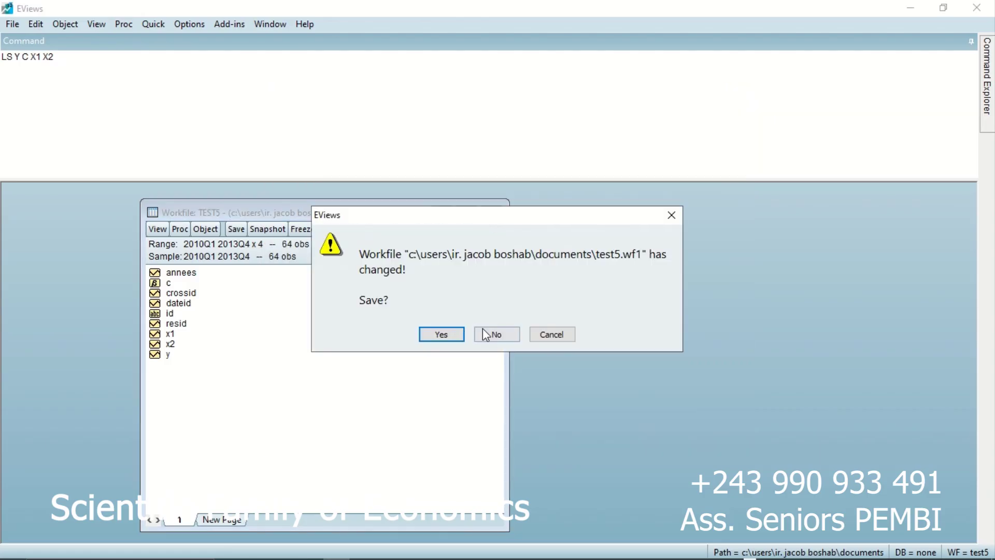
left_click(495, 336)
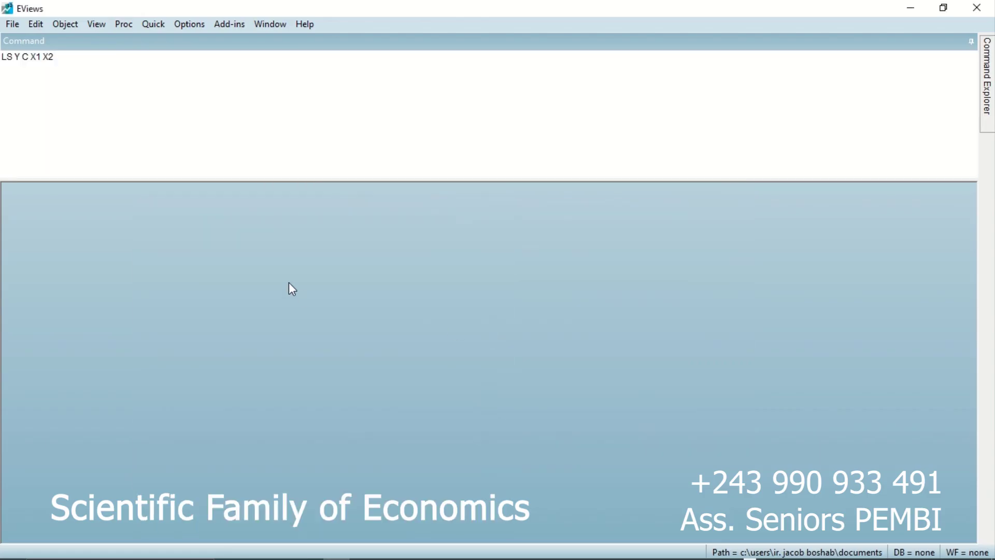
left_click(9, 26)
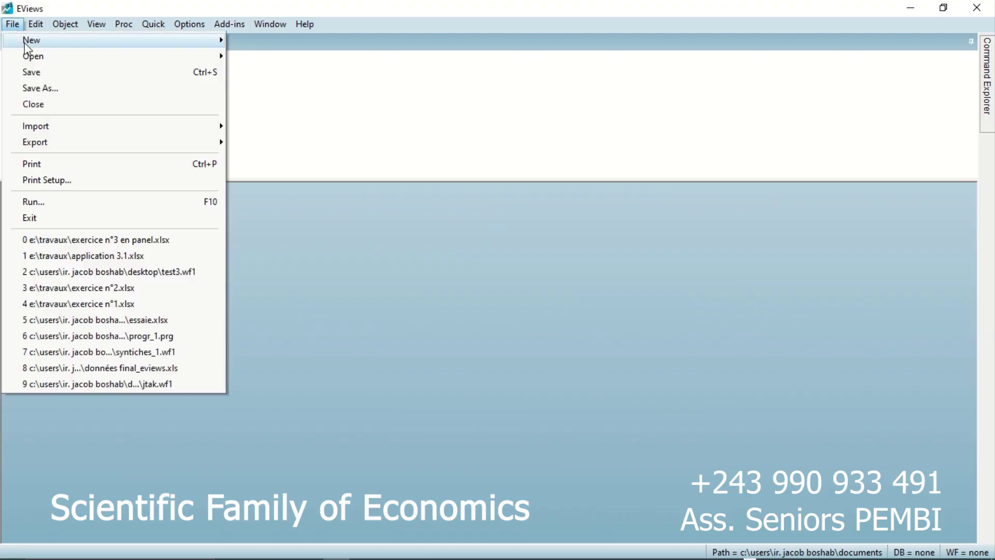
mouse_move(37, 45)
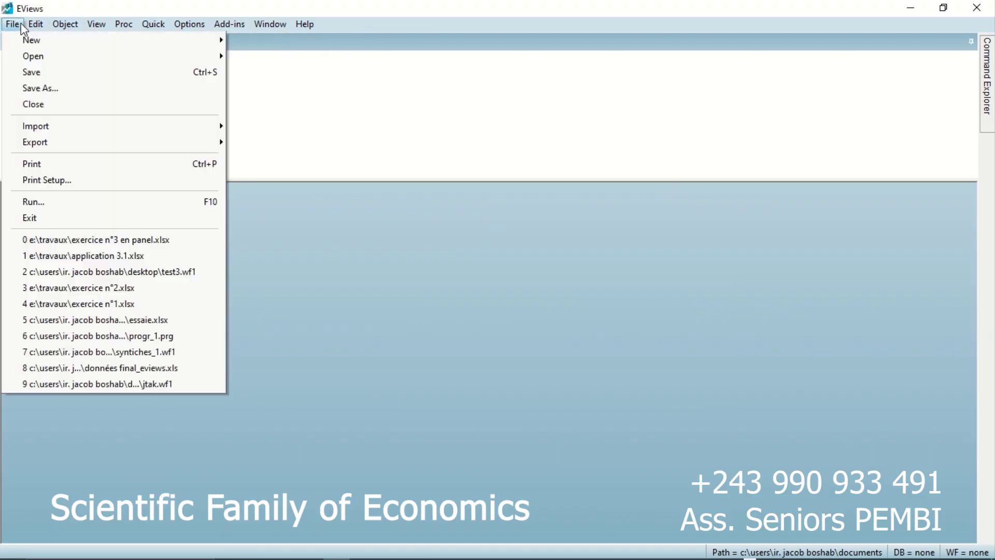
left_click(15, 27)
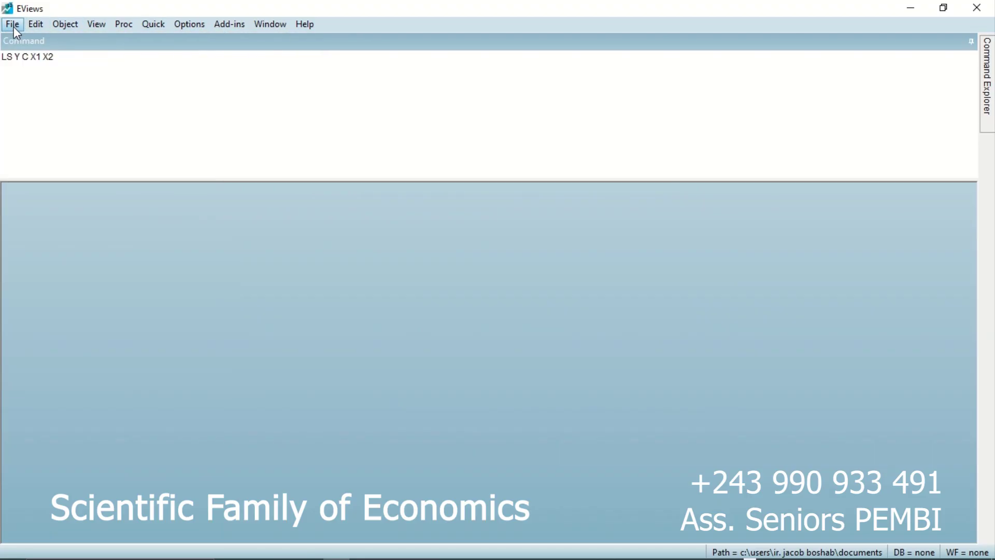
left_click(14, 27)
mouse_move(27, 43)
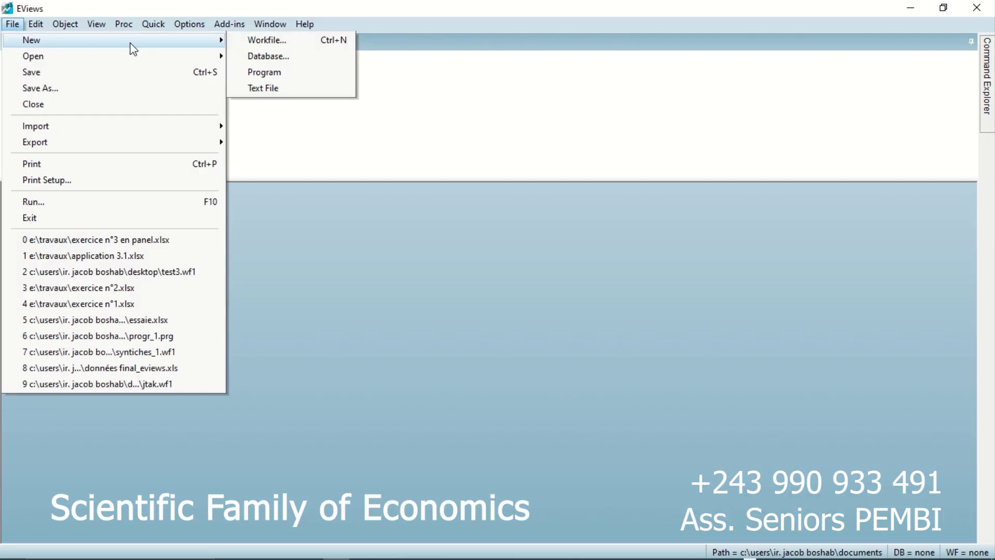
left_click(254, 34)
left_click(189, 24)
left_click(9, 34)
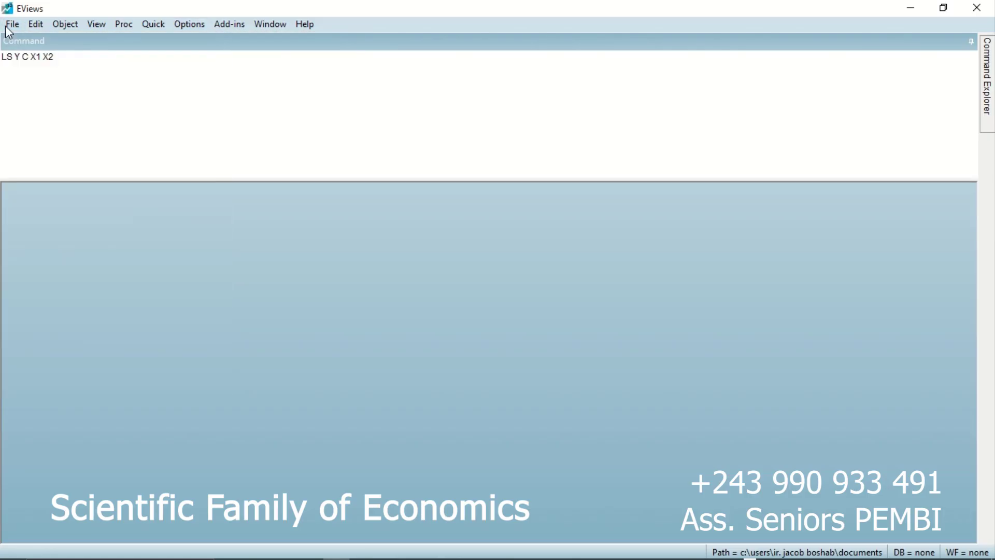
Start a new workfile and set its structure type to Balanced Panel
left_click(18, 25)
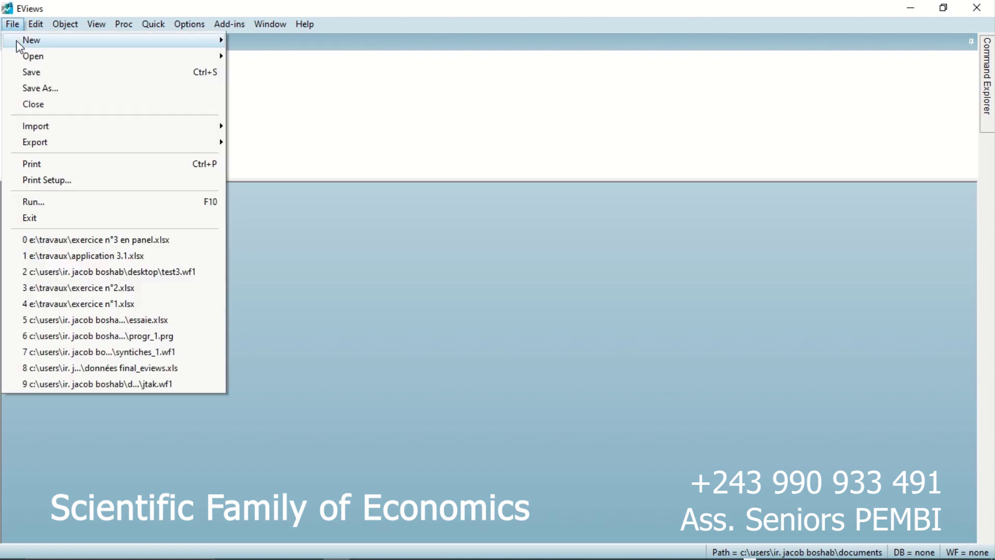
mouse_move(18, 46)
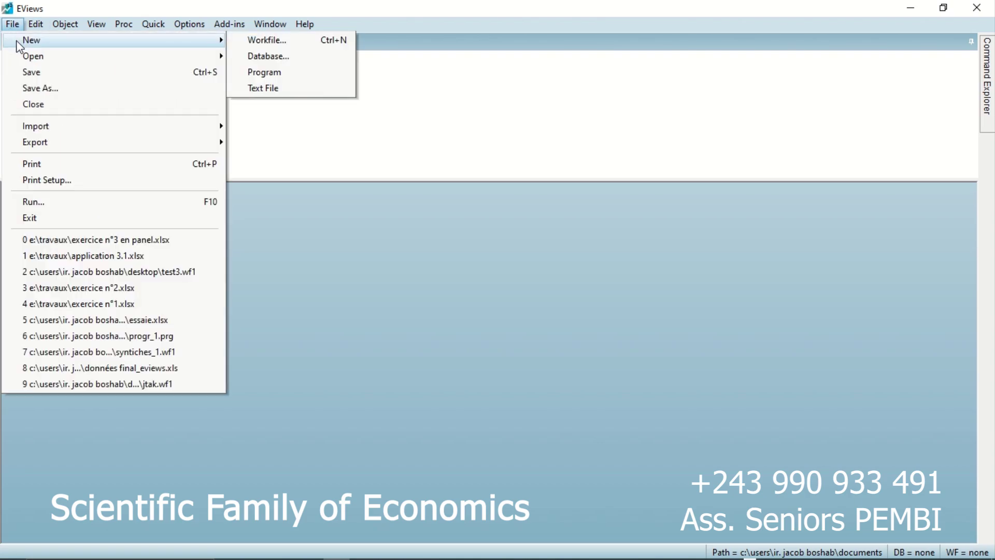
left_click(240, 35)
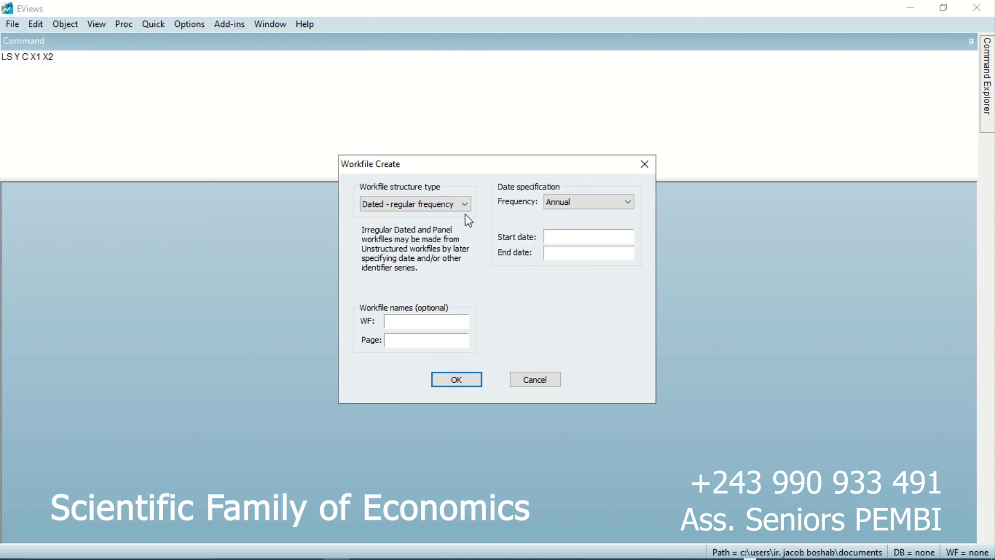
left_click(450, 205)
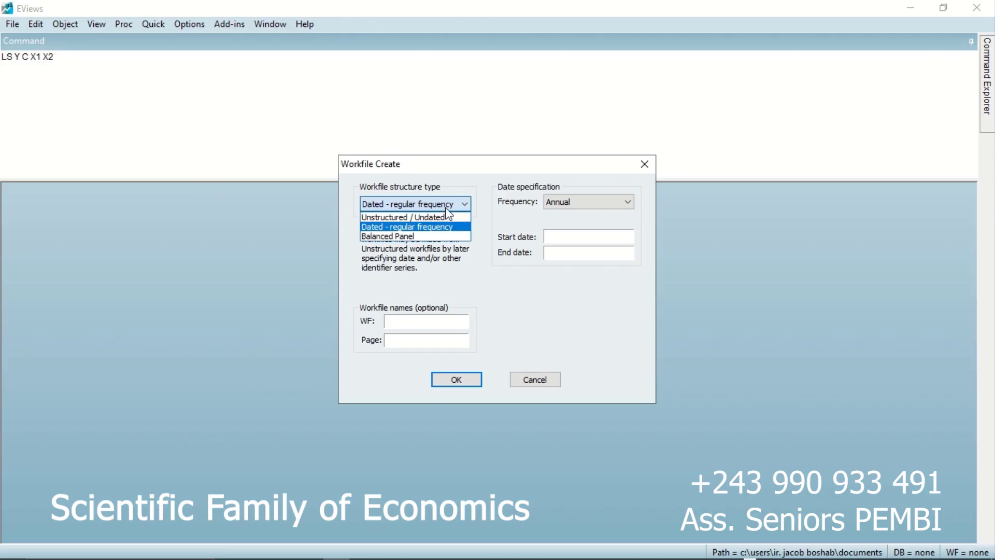
left_click(436, 236)
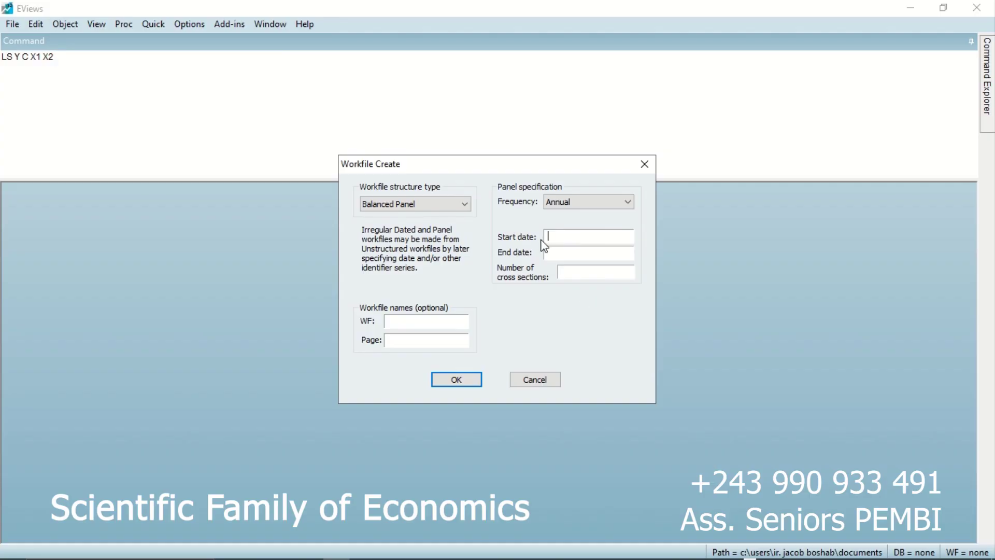
Switch to the TRAVAUX folder in File Explorer and open EXERCICE N4 PANNEL ANNUEL in Excel
mouse_move(365, 556)
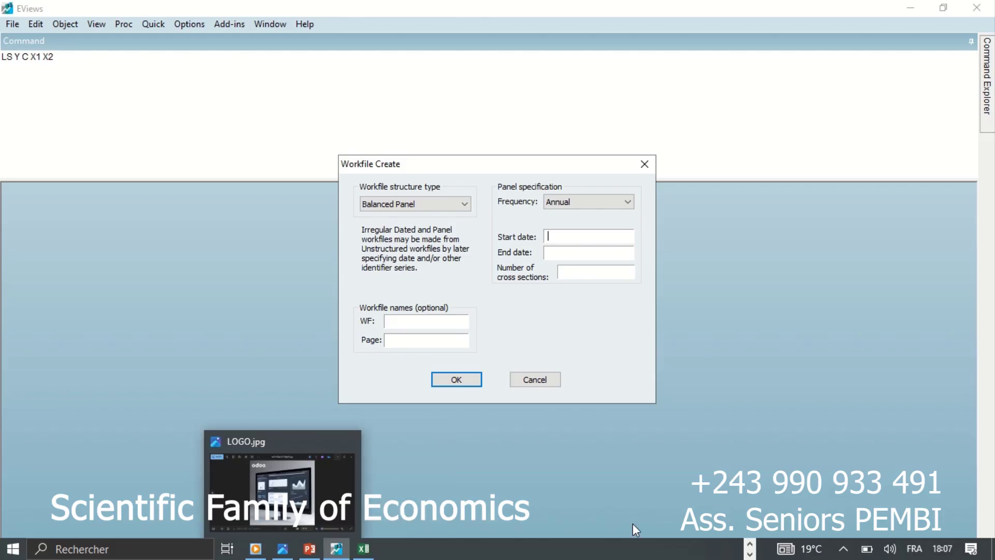
left_click(749, 554)
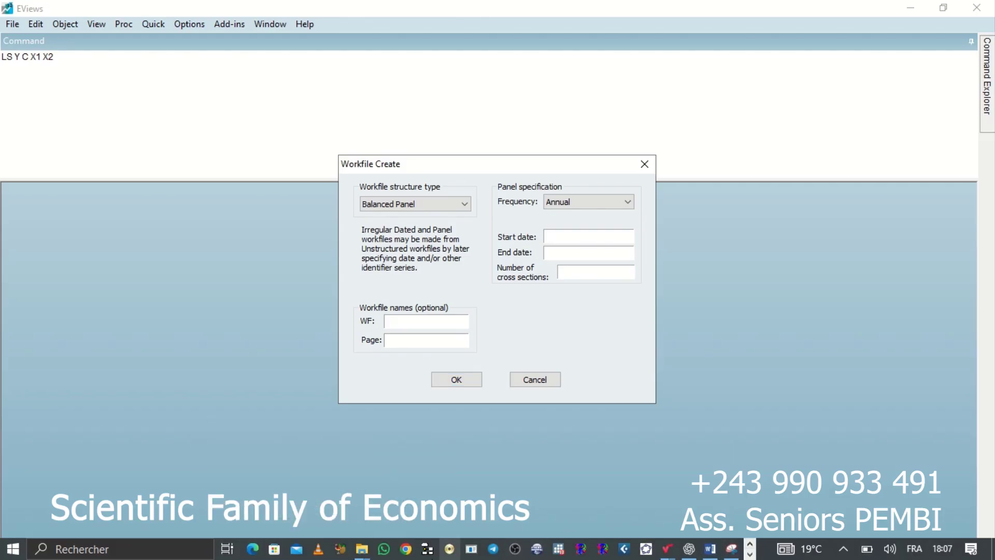
mouse_move(360, 549)
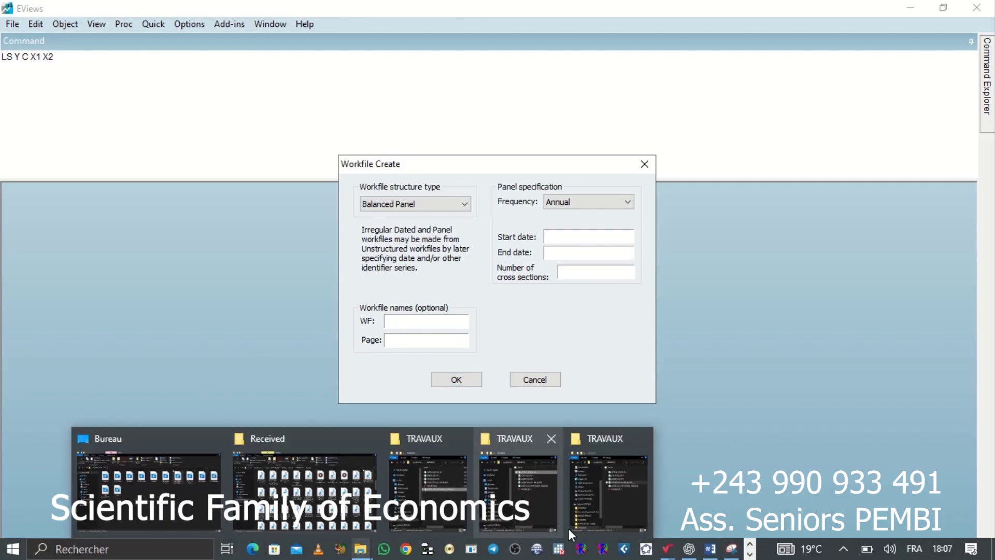
left_click(599, 504)
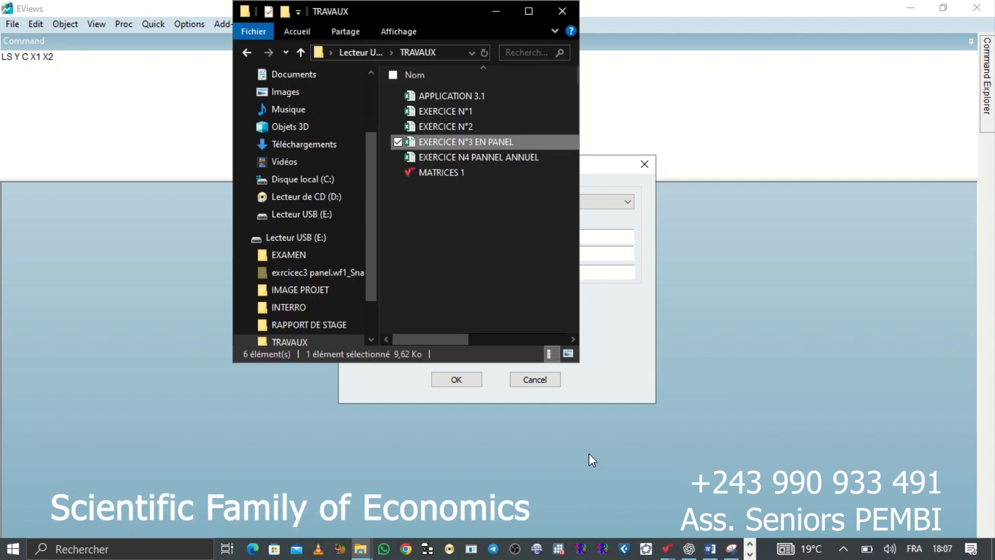
left_click(457, 157)
right_click(457, 157)
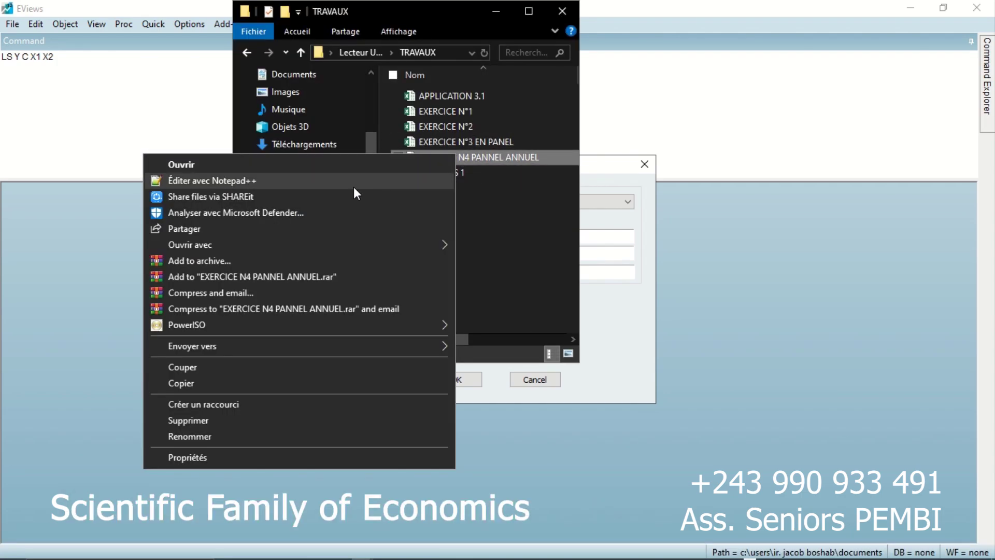
mouse_move(315, 247)
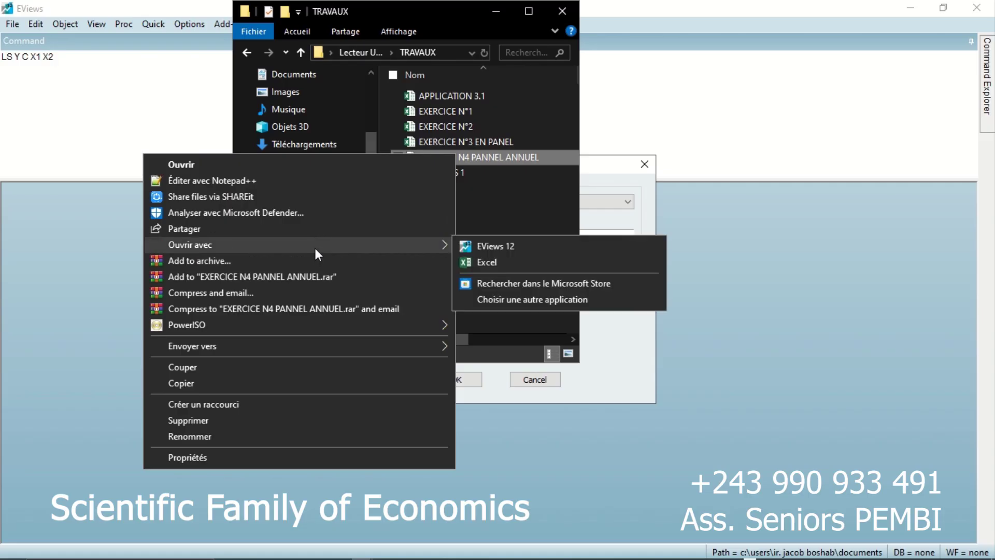
left_click(487, 263)
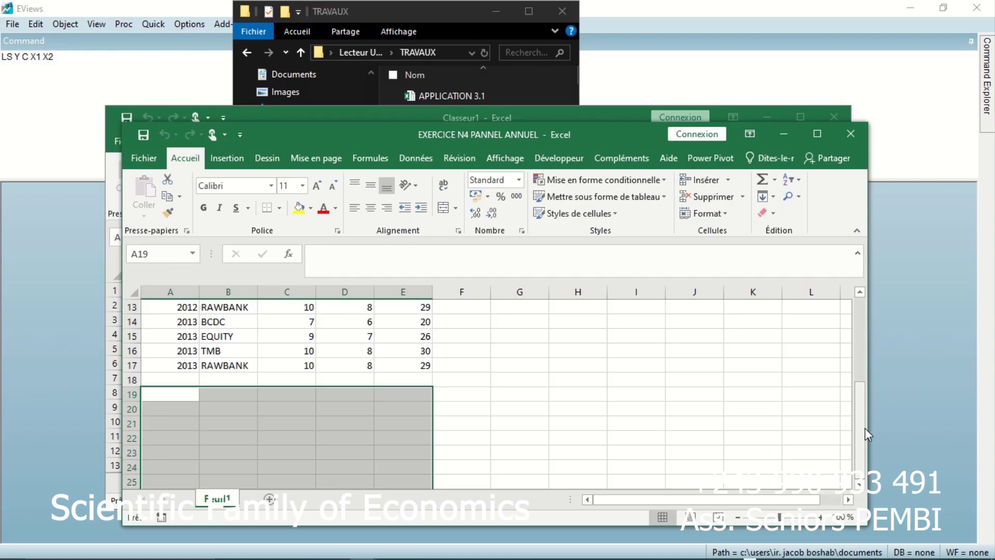
Examine the ANNEES and ID columns of the annual panel data for the period and cross sections, and return to EViews
left_click_drag(864, 427, 171, 357)
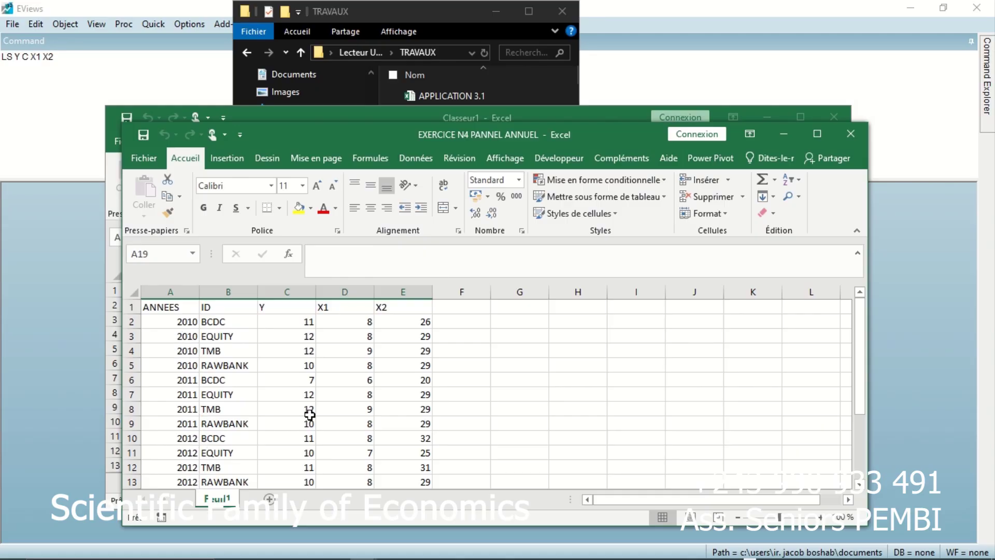
left_click_drag(861, 368, 867, 417)
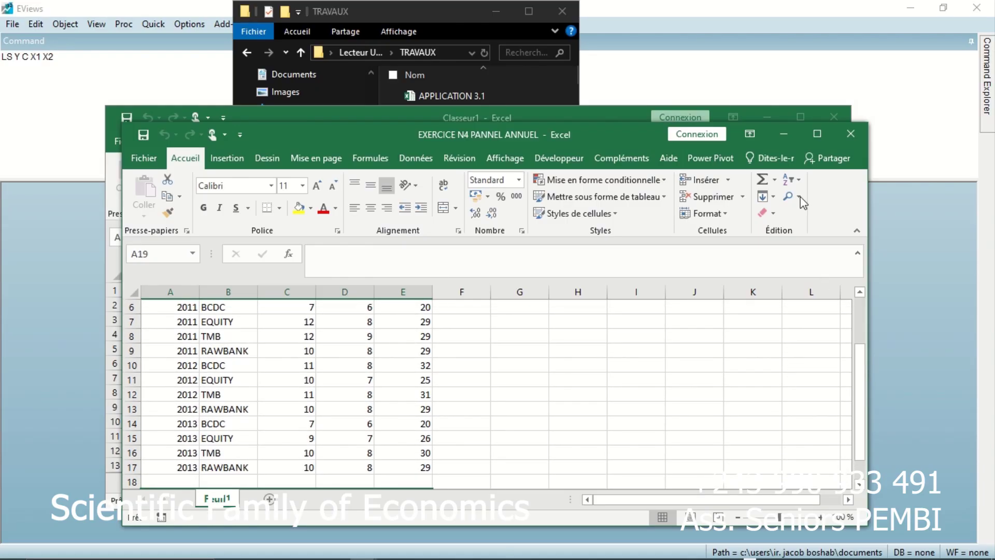
left_click(783, 134)
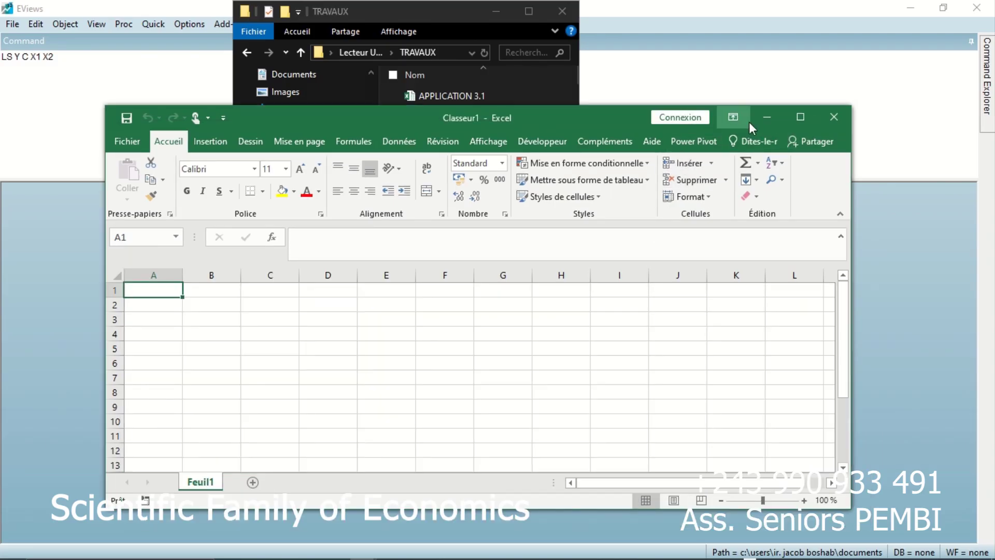
left_click(833, 118)
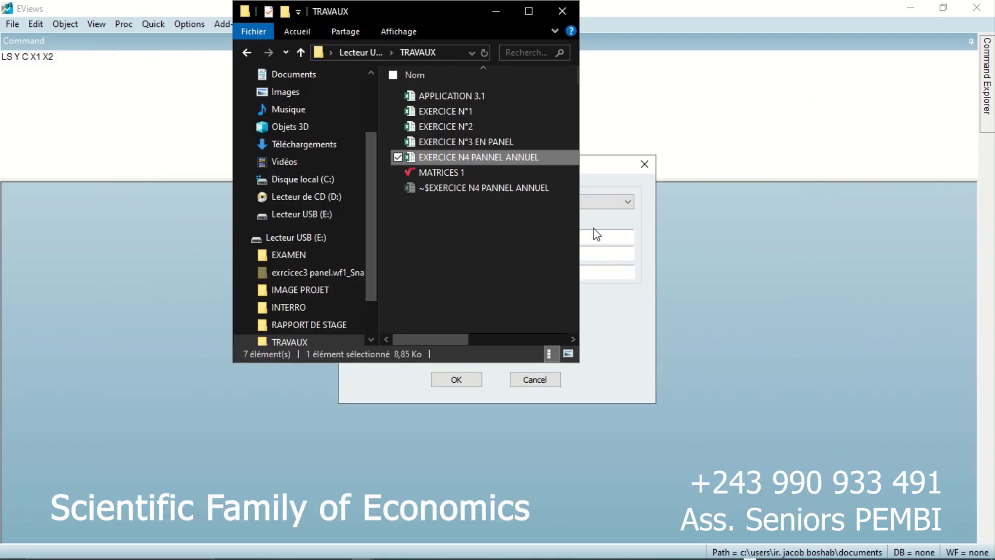
left_click(623, 97)
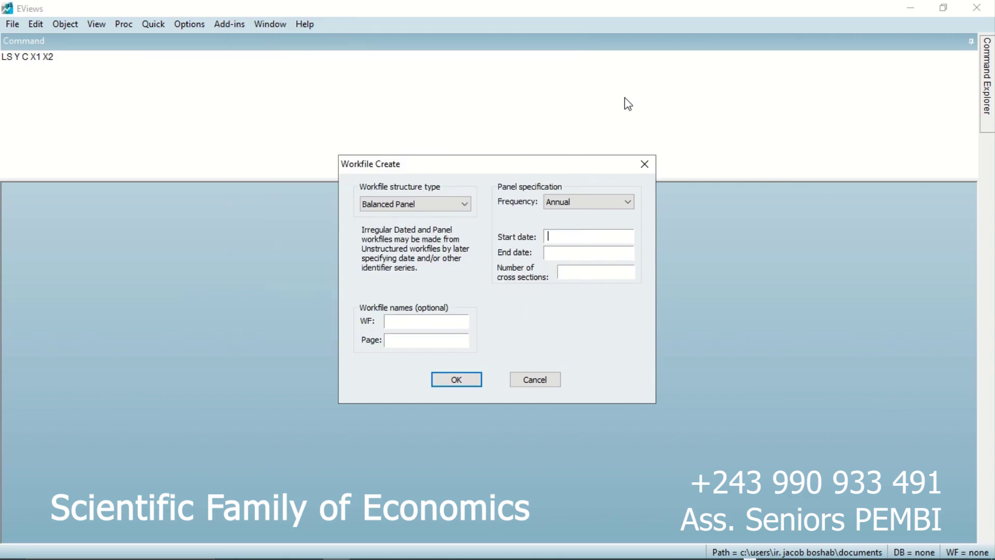
Set the annual panel's start date to 2010, end date to 2013 and number of cross sections to 4
left_click(560, 236)
type("2")
type("0")
type("10")
type("013")
left_click(576, 273)
type("4")
Name the workfile TEST6 and its page 1, and create the workfile
left_click(422, 322)
type("TEST6")
left_click(412, 343)
type("1")
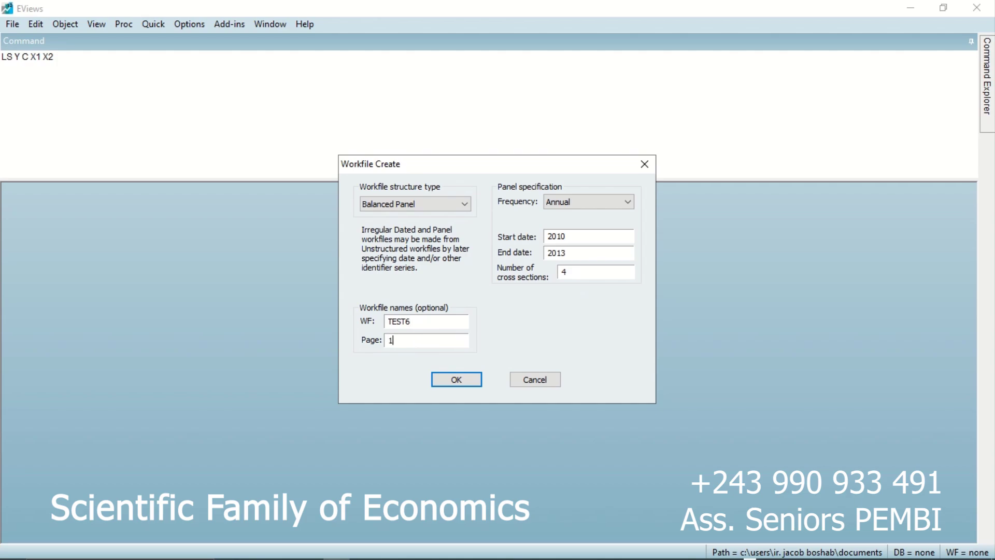
left_click(444, 377)
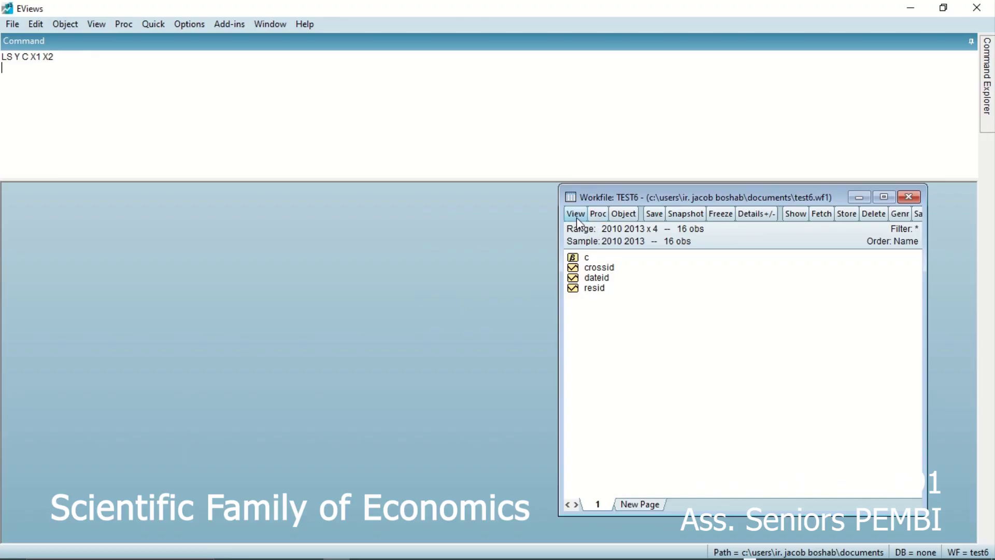
left_click(11, 25)
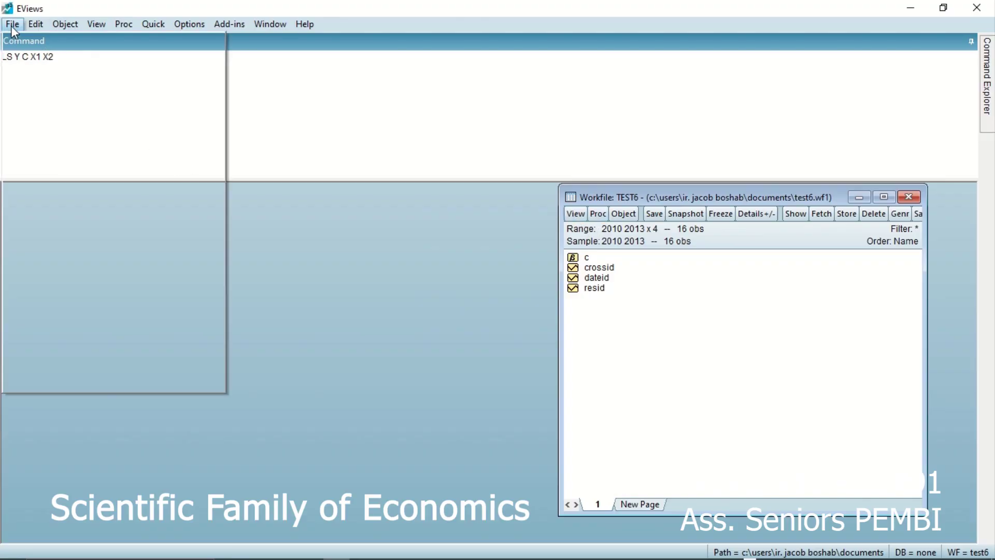
mouse_move(18, 41)
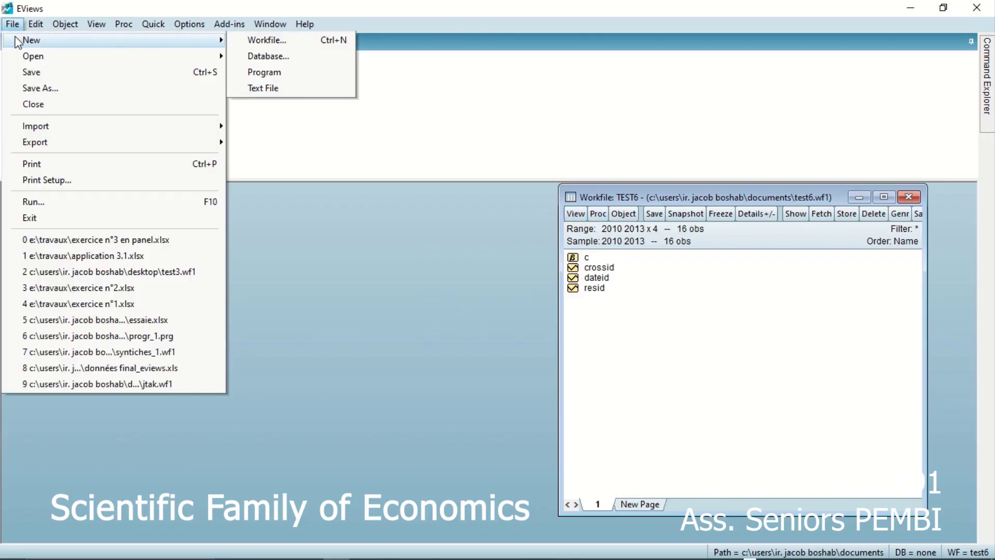
left_click(298, 41)
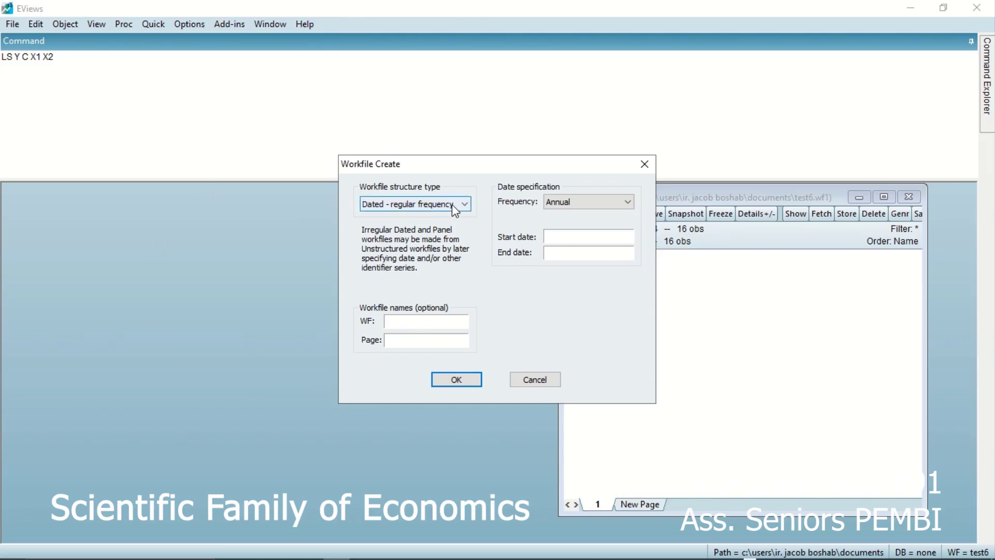
left_click(646, 165)
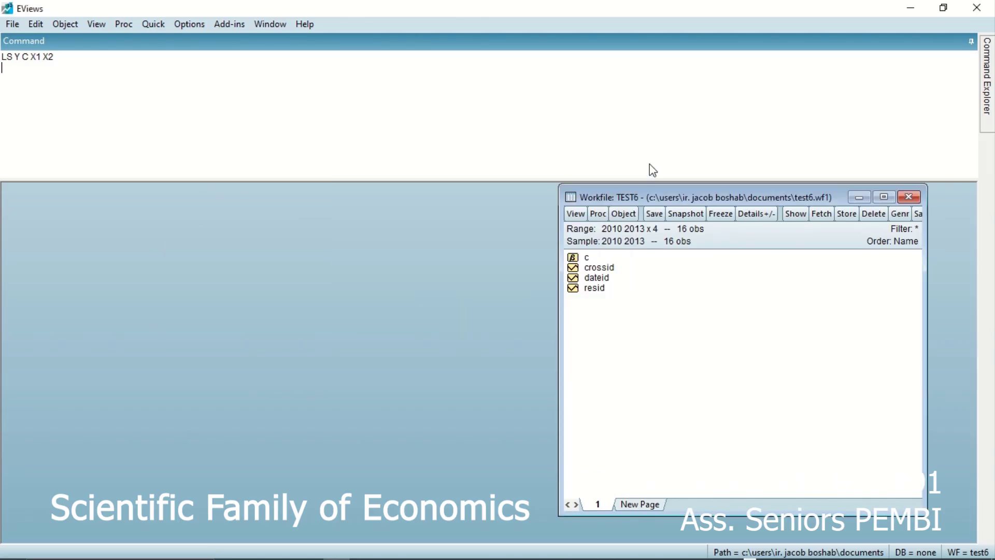
Start importing the EXERCICE N4 PANNEL ANNUEL file from the TRAVAUX folder on the USB drive (E:) into the TEST6 workfile
left_click(12, 24)
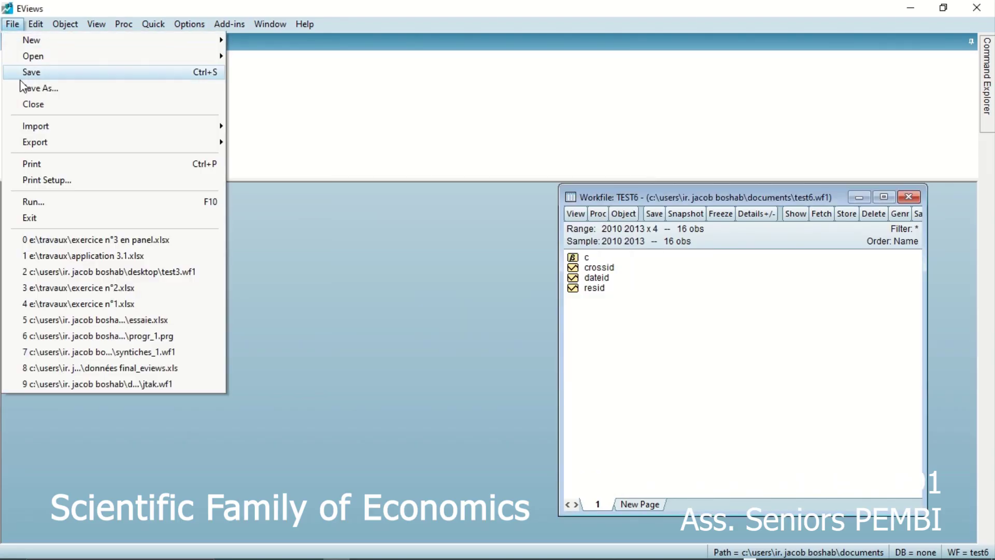
mouse_move(69, 129)
left_click(309, 130)
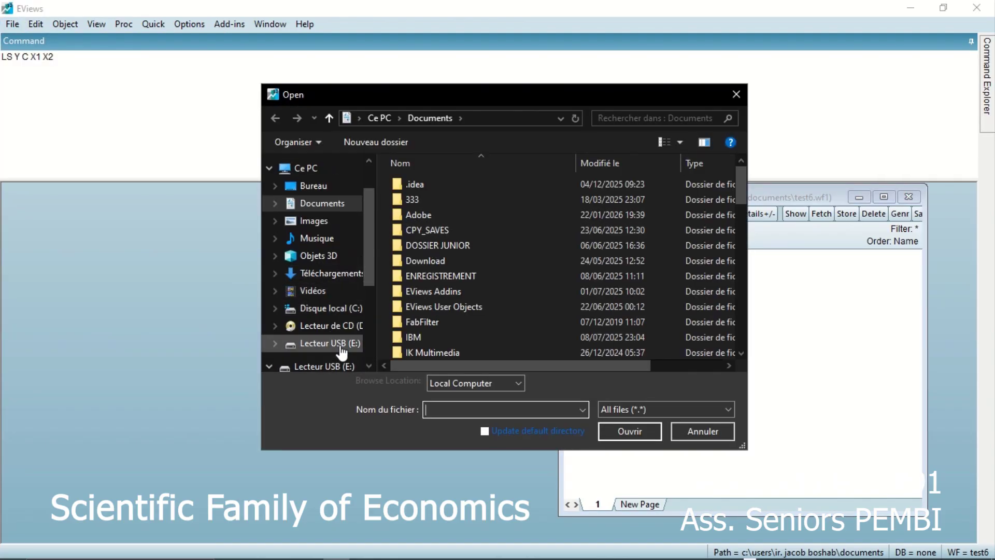
left_click(332, 343)
double_click(438, 259)
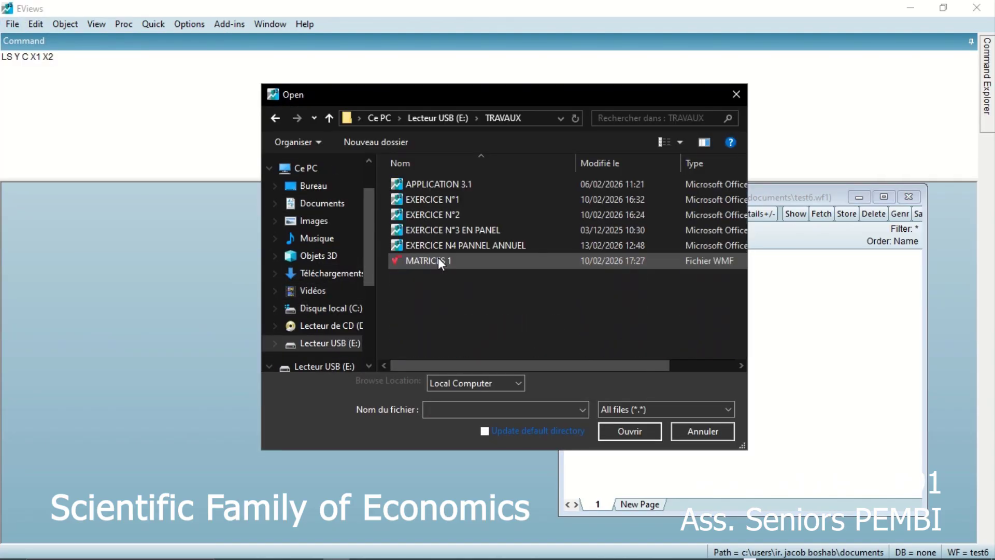
double_click(437, 245)
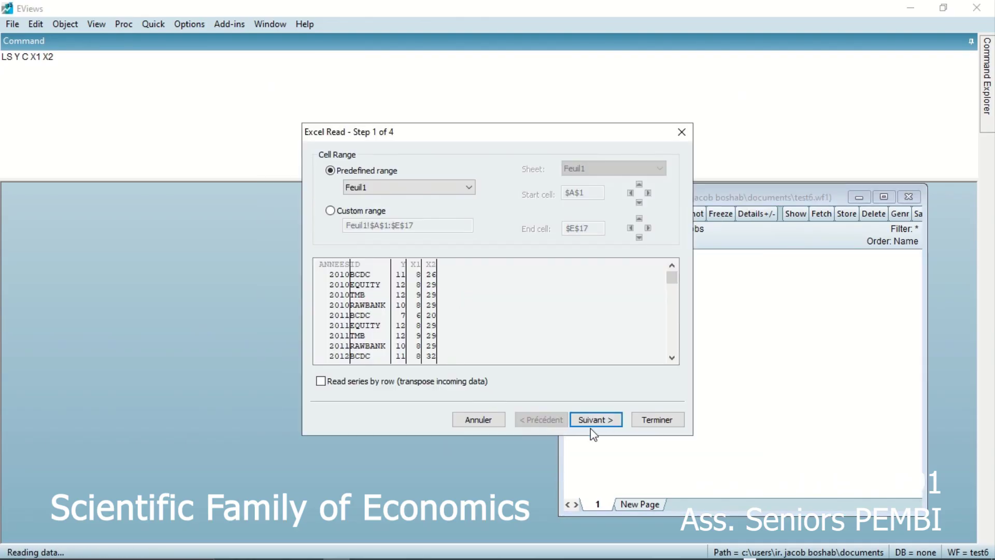
Import the Feuil1 data with the default header and undated panel settings, without linking the series to the external source
left_click(590, 421)
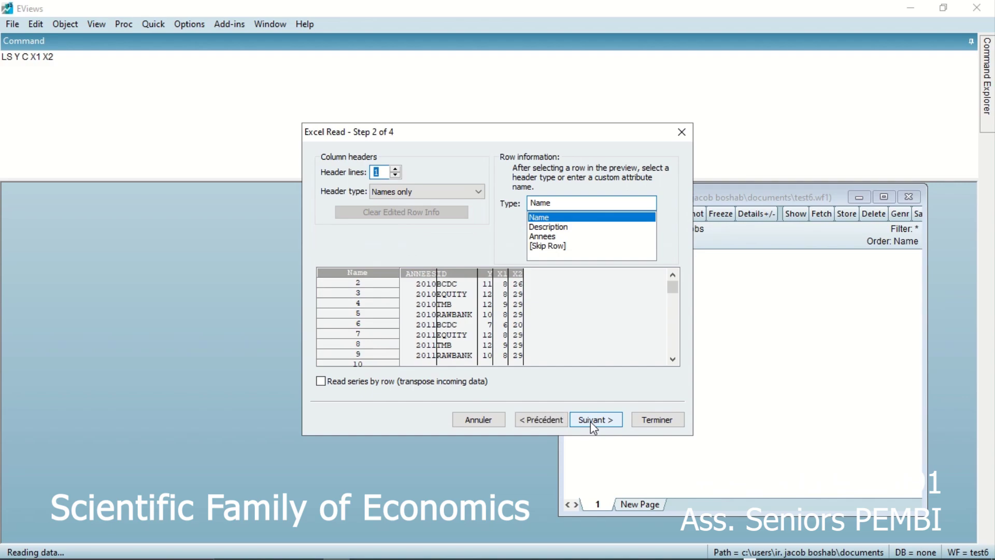
left_click(590, 420)
left_click(590, 419)
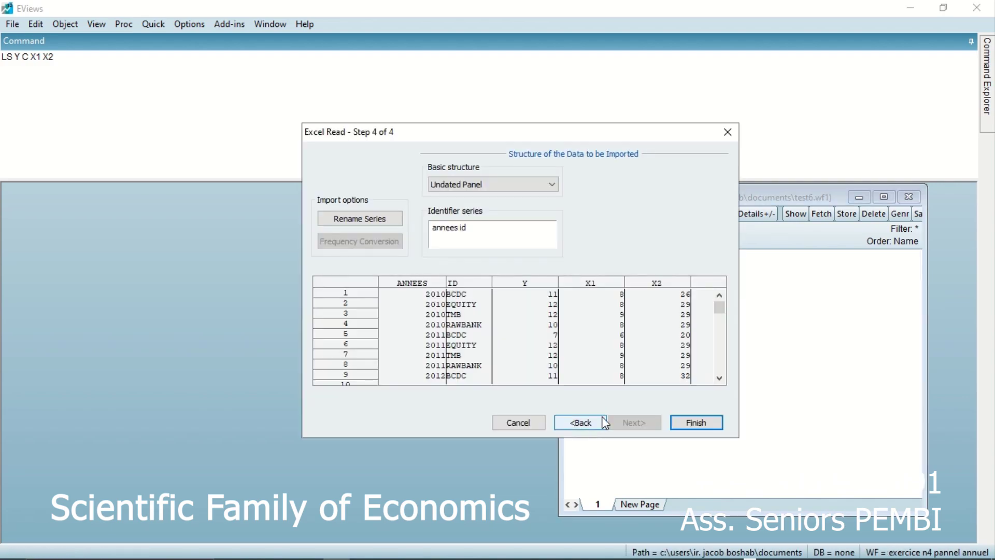
left_click(696, 421)
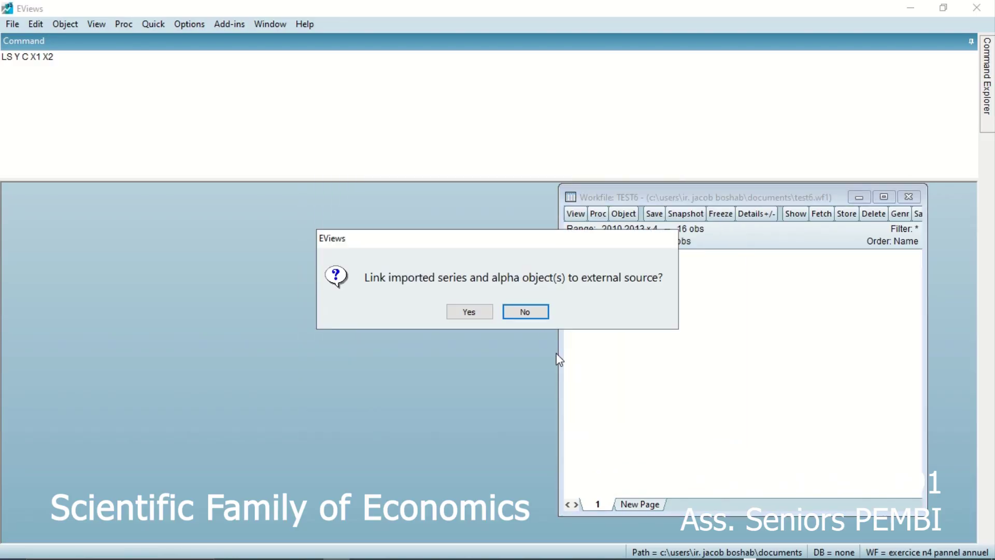
left_click(524, 311)
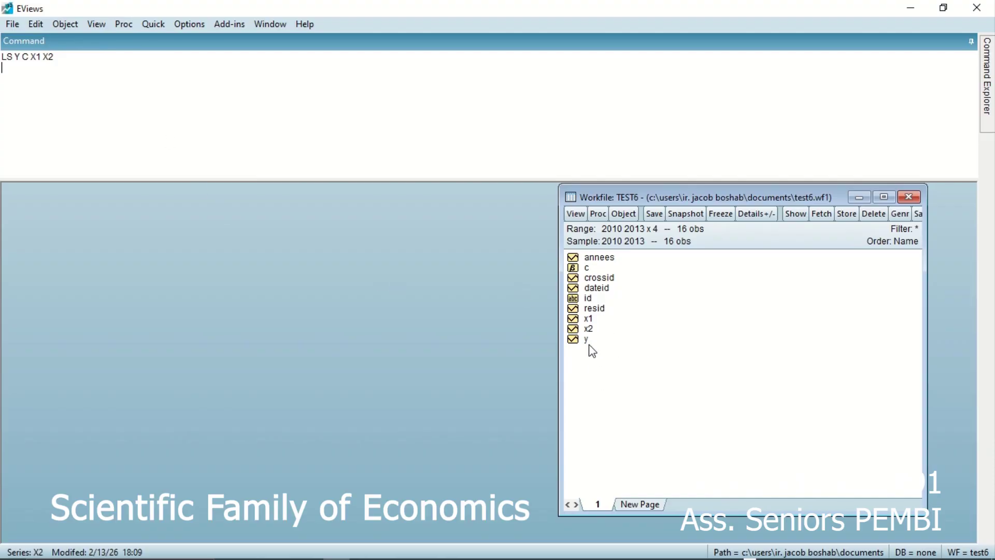
Run the existing command LS Y C X1 X2 to estimate the annual panel regression, and place the equation window beside the workfile
left_click(65, 60)
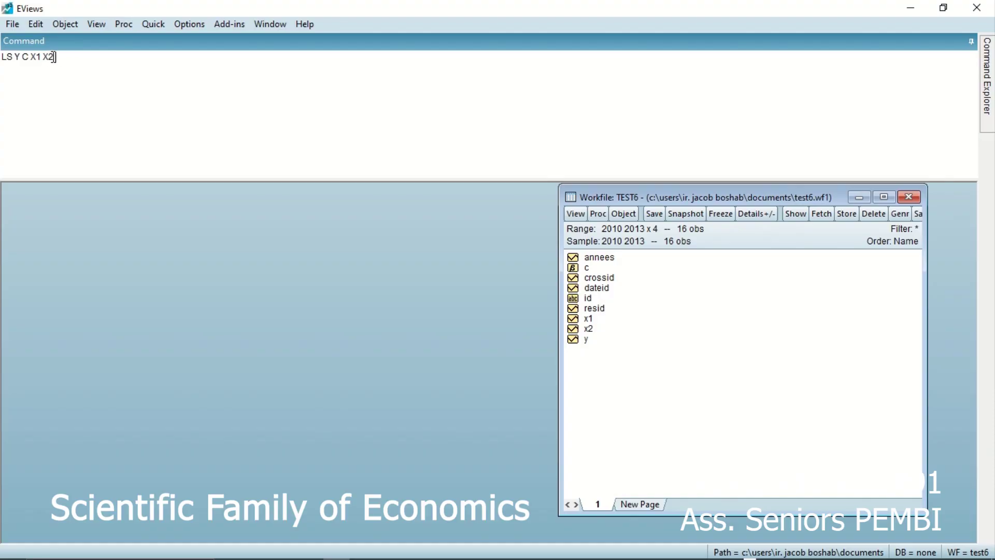
key("Return")
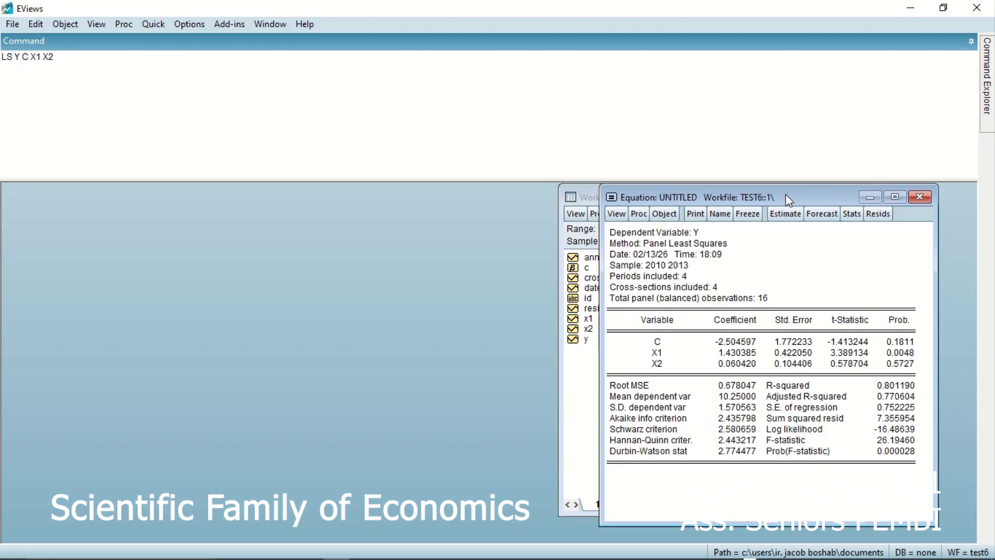
left_click_drag(787, 200, 418, 188)
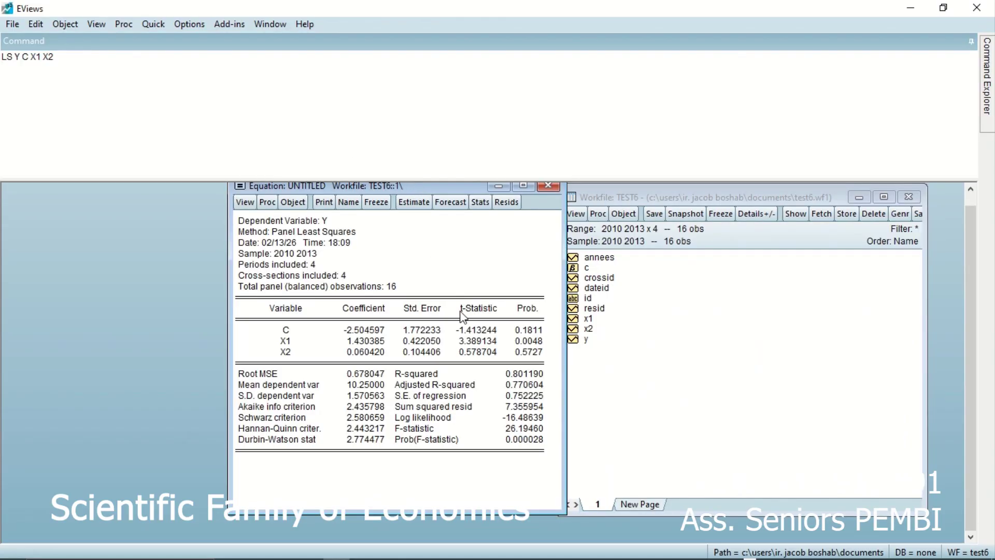
Examine the coefficient probabilities, R-squared, adjusted R-squared, F-statistic and Prob(F-statistic) in the annual panel regression output
left_click(526, 330)
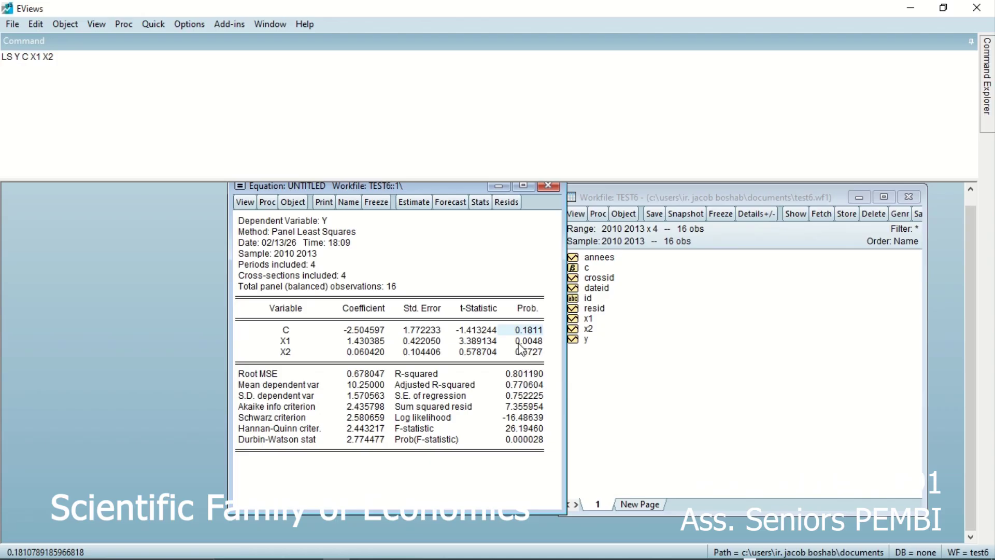
left_click(524, 343)
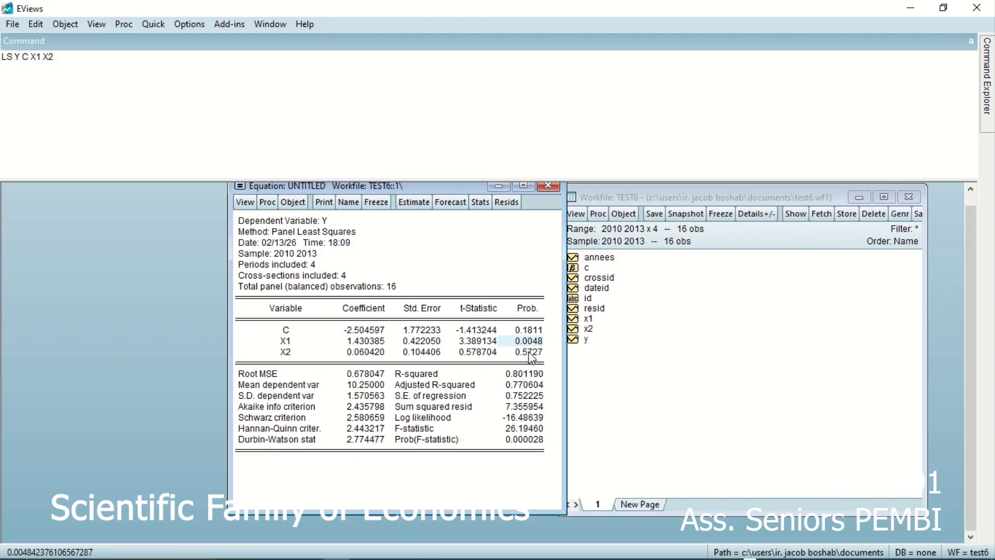
left_click(528, 353)
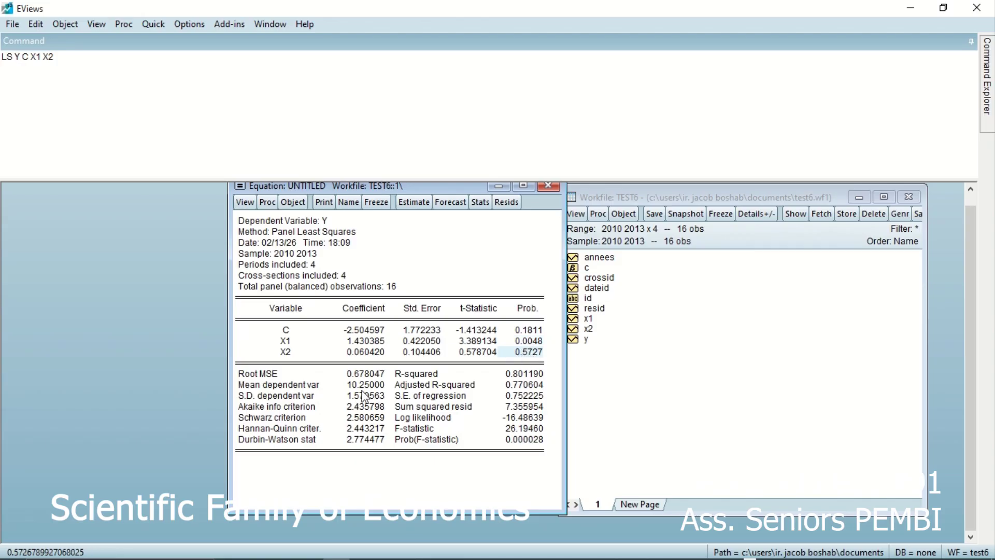
left_click(416, 375)
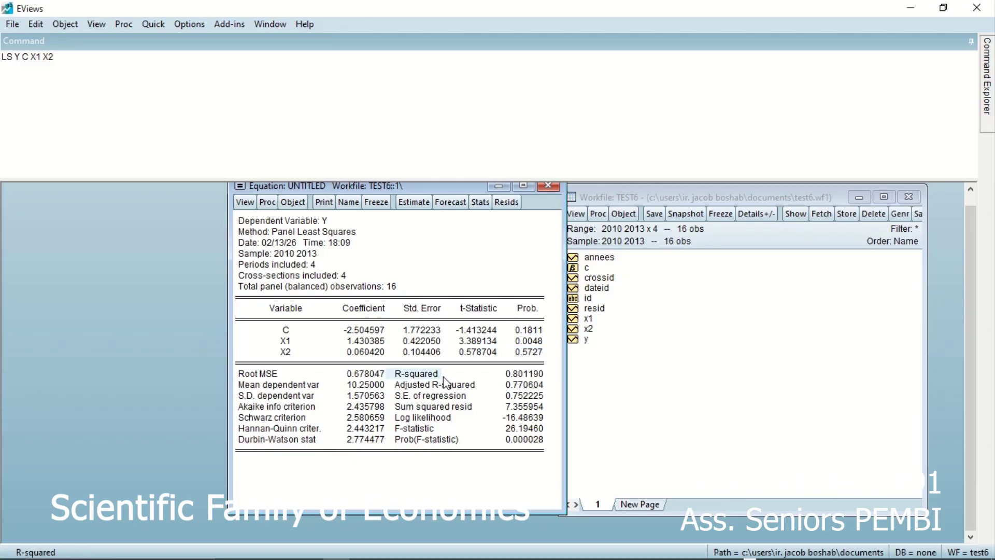
left_click(525, 377)
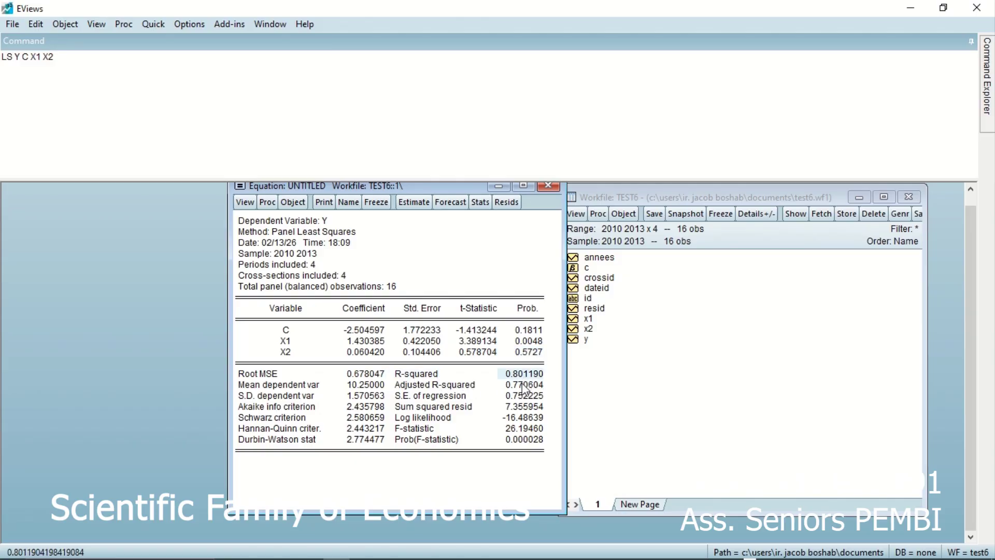
left_click(447, 386)
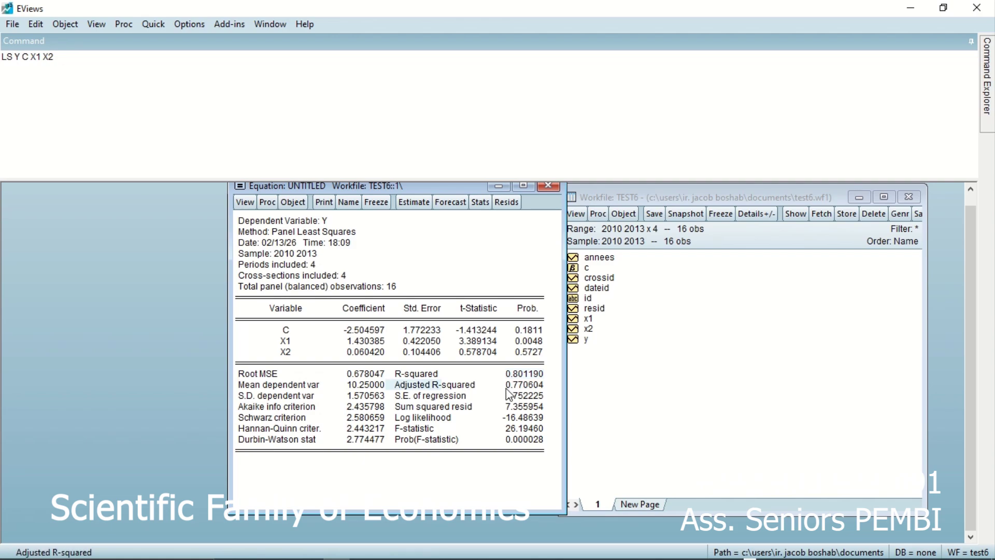
left_click(526, 387)
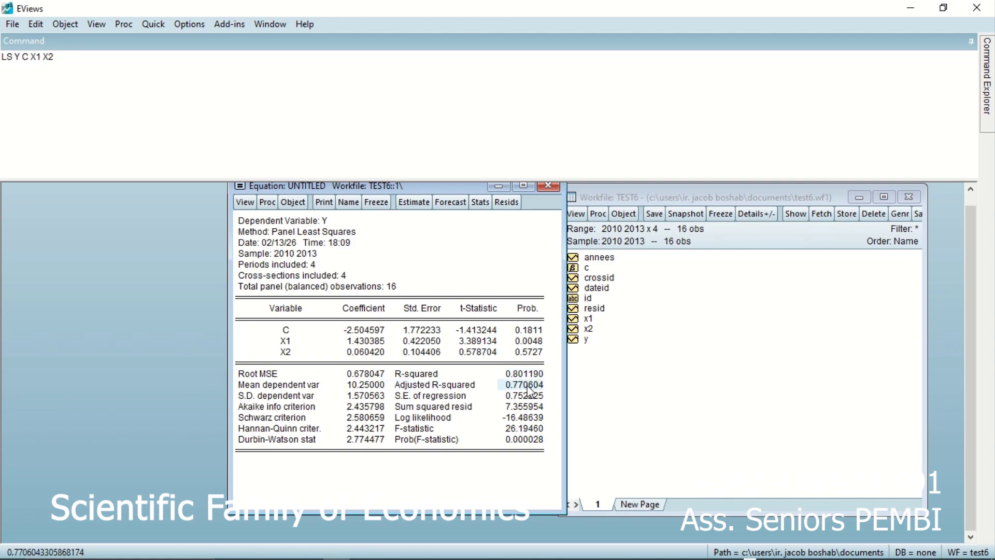
left_click(439, 430)
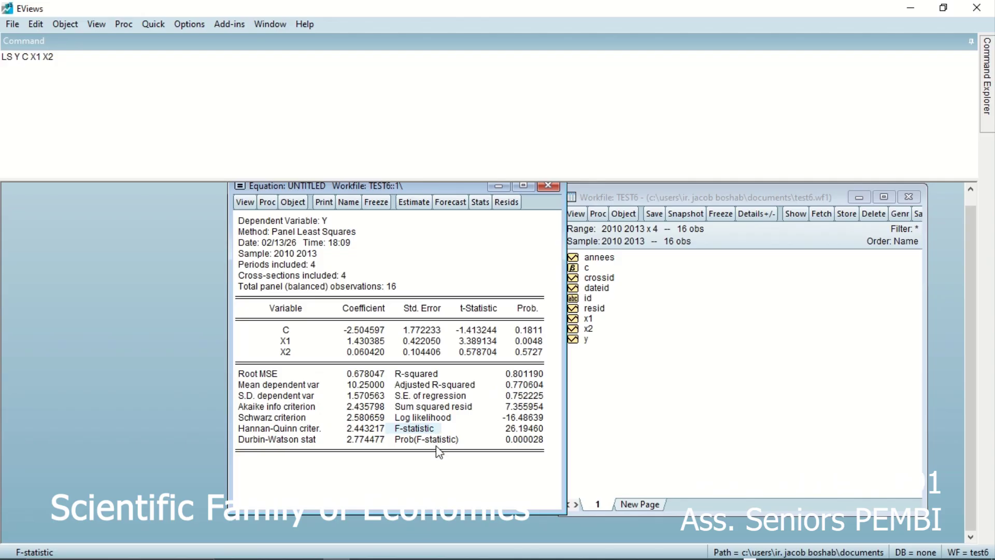
left_click(436, 440)
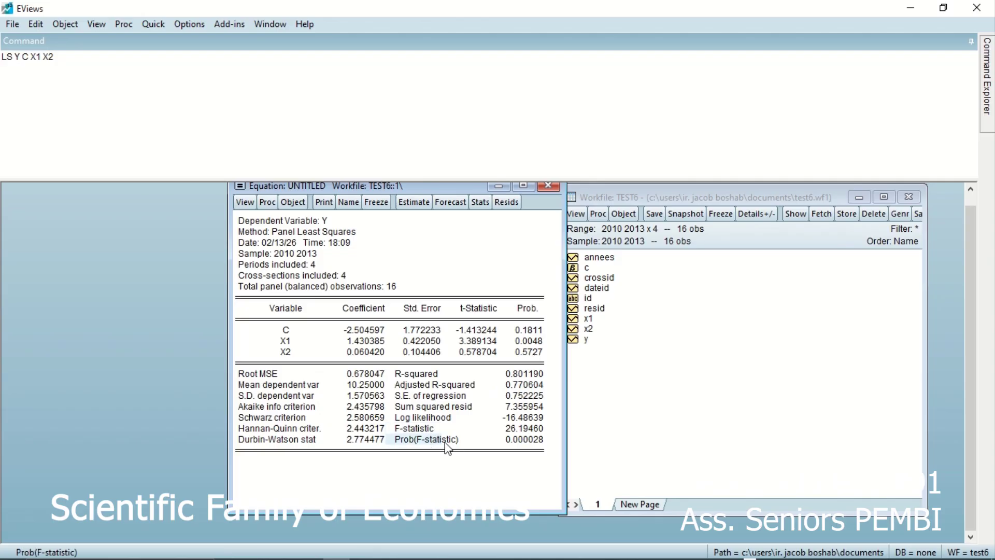